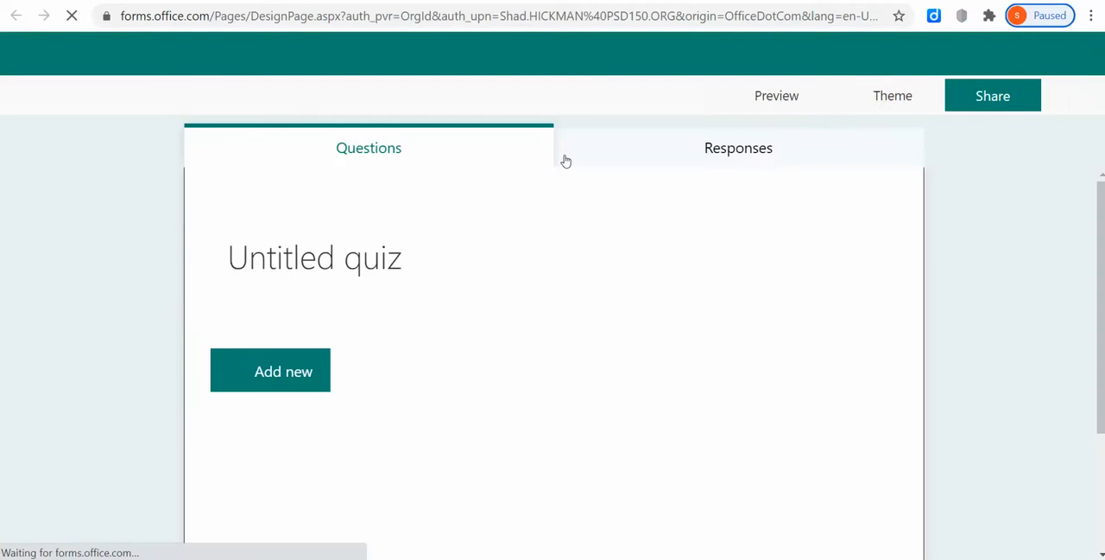
Title the untitled quiz "Reference Angles in the coordinate Plane".
{"action": "left_click", "coordinate": [473, 264]}
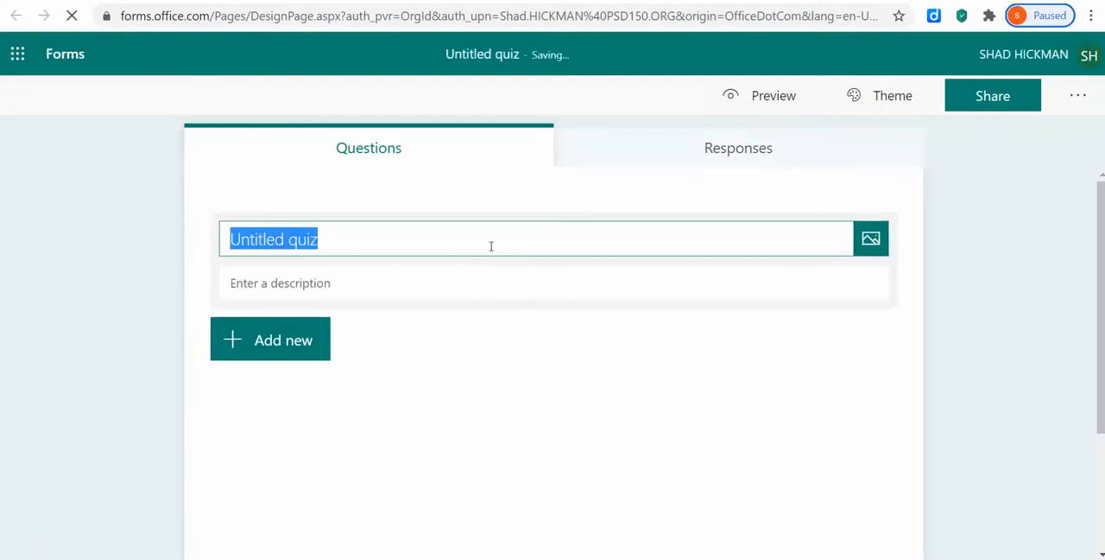
{"action": "type", "text": "Refer"}
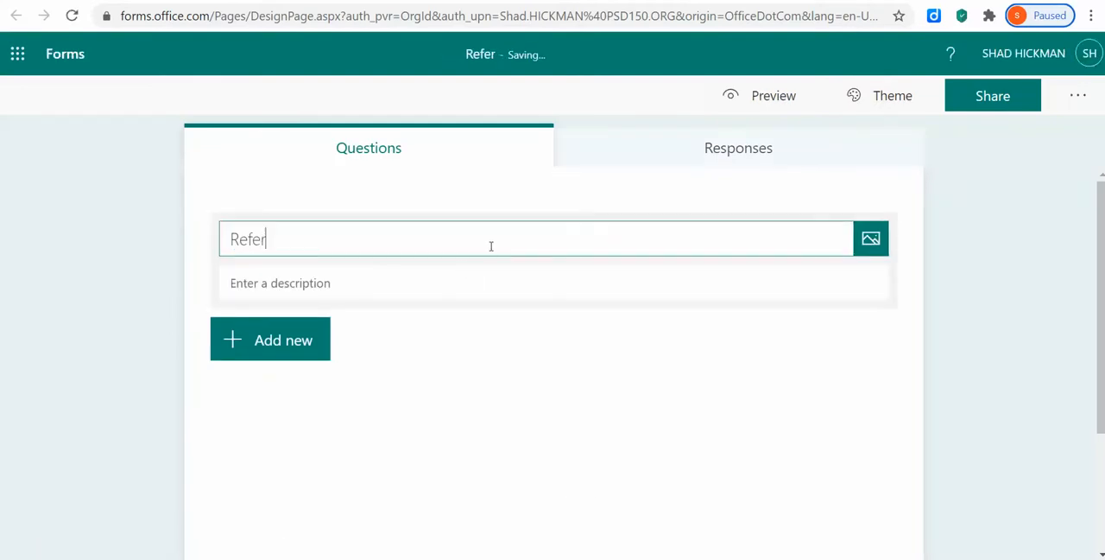
{"action": "type", "text": "ence Angl"}
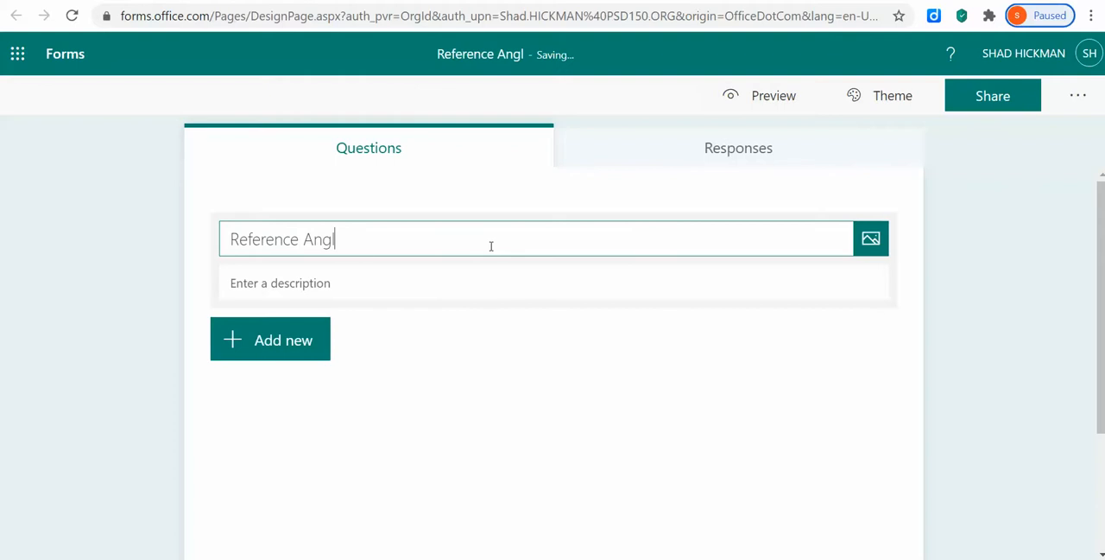
{"action": "type", "text": "es in The c"}
{"action": "key", "text": "BackSpace"}
{"action": "key", "text": "BackSpace"}
{"action": "key", "text": "BackSpace"}
{"action": "key", "text": "BackSpace"}
{"action": "key", "text": "BackSpace"}
{"action": "type", "text": "the"}
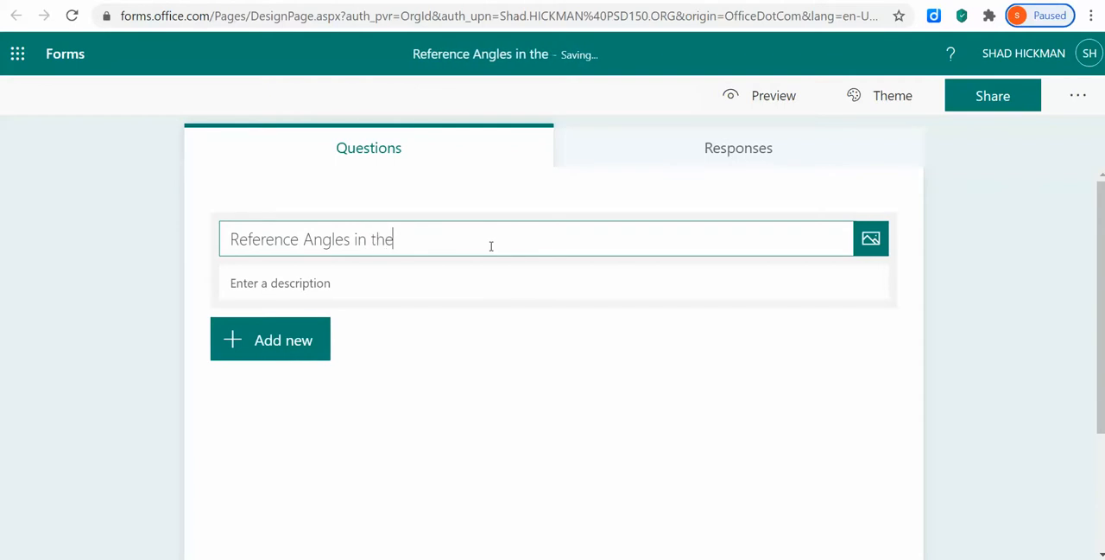
{"action": "type", "text": " coordinate Plane"}
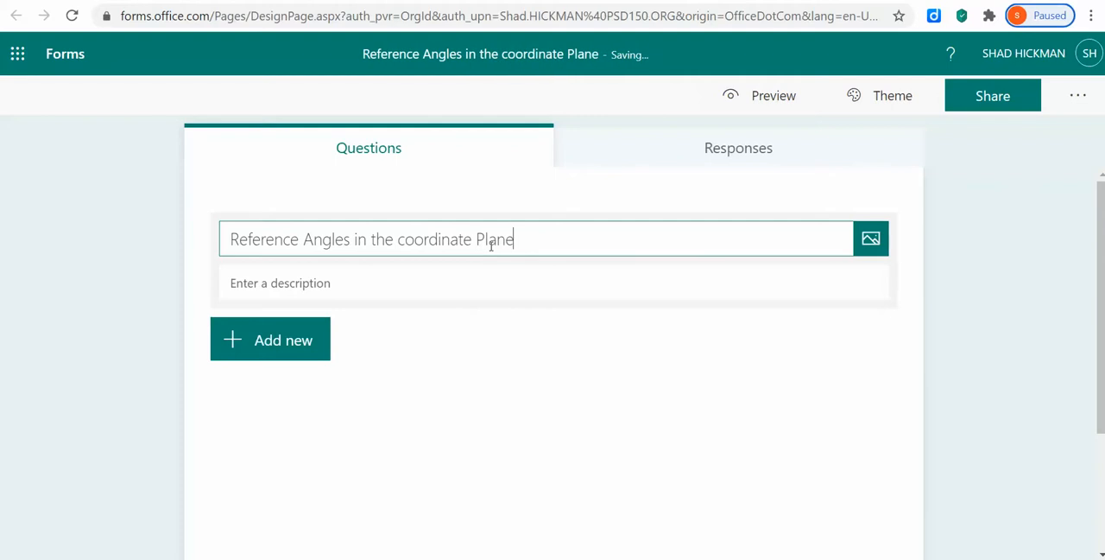
Capitalize the word "Coordinate" in the quiz title and leave the description empty.
{"action": "key", "text": "Left"}
{"action": "key", "text": "Left"}
{"action": "key", "text": "Left"}
{"action": "key", "text": "Left"}
{"action": "key", "text": "Left"}
{"action": "key", "text": "Left"}
{"action": "key", "text": "Left"}
{"action": "key", "text": "Left"}
{"action": "key", "text": "Left"}
{"action": "key", "text": "Left"}
{"action": "key", "text": "shift+Left"}
{"action": "type", "text": "C"}
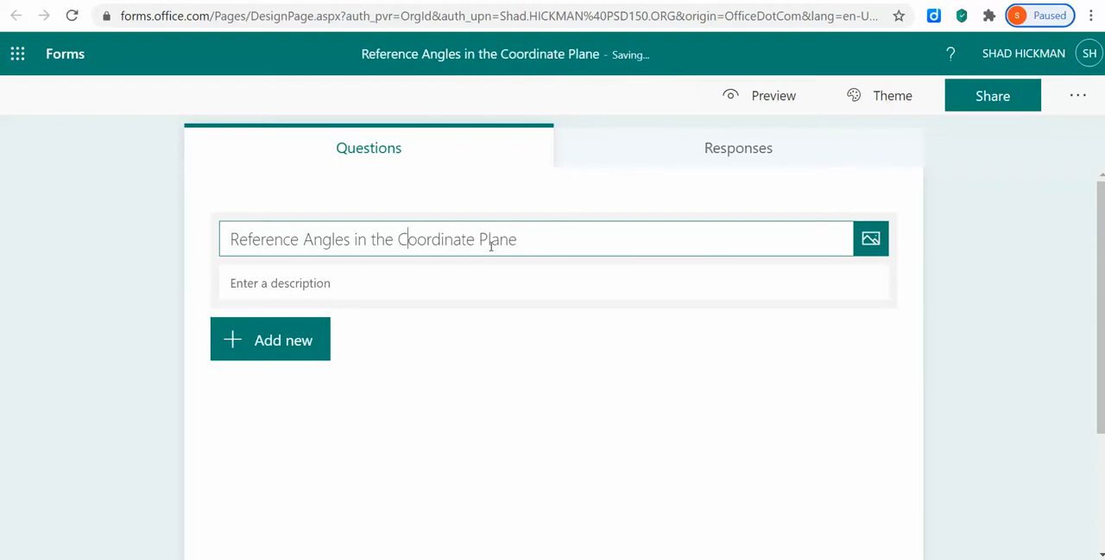
{"action": "left_click", "coordinate": [458, 283]}
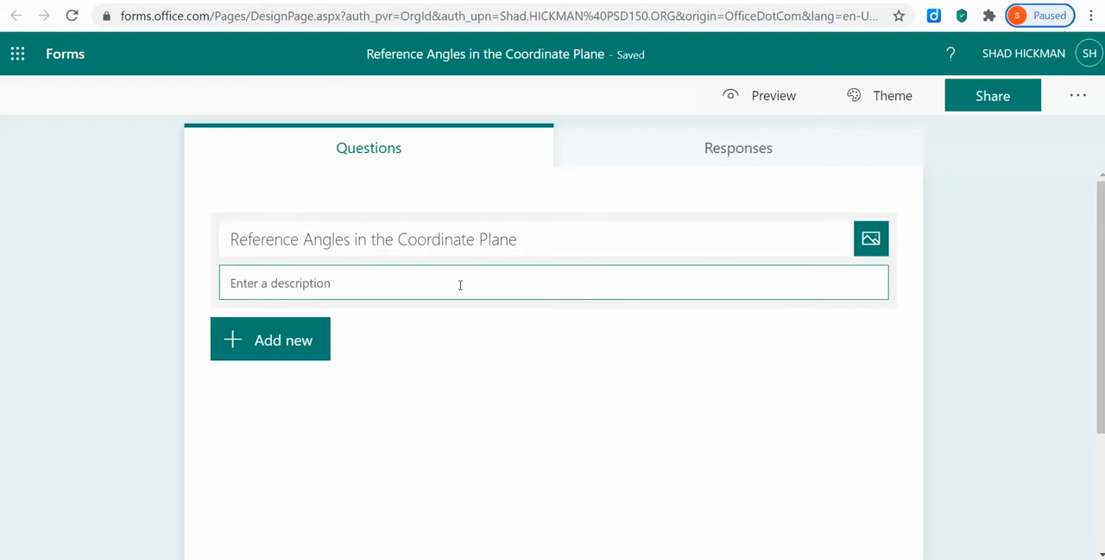
Add a choice question with the text "Can reference angles be negative".
{"action": "left_click", "coordinate": [287, 356]}
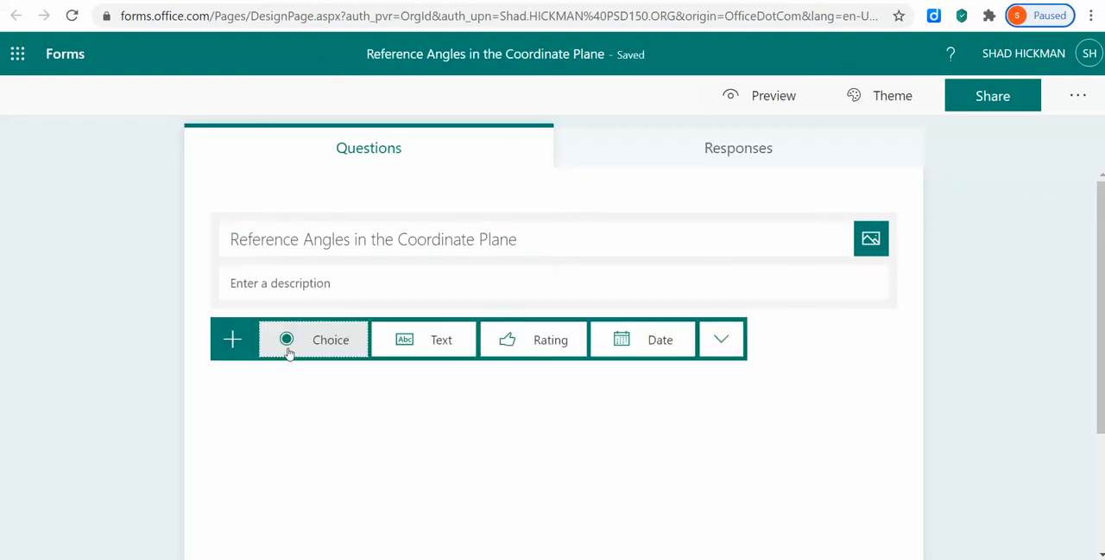
{"action": "left_click", "coordinate": [311, 347]}
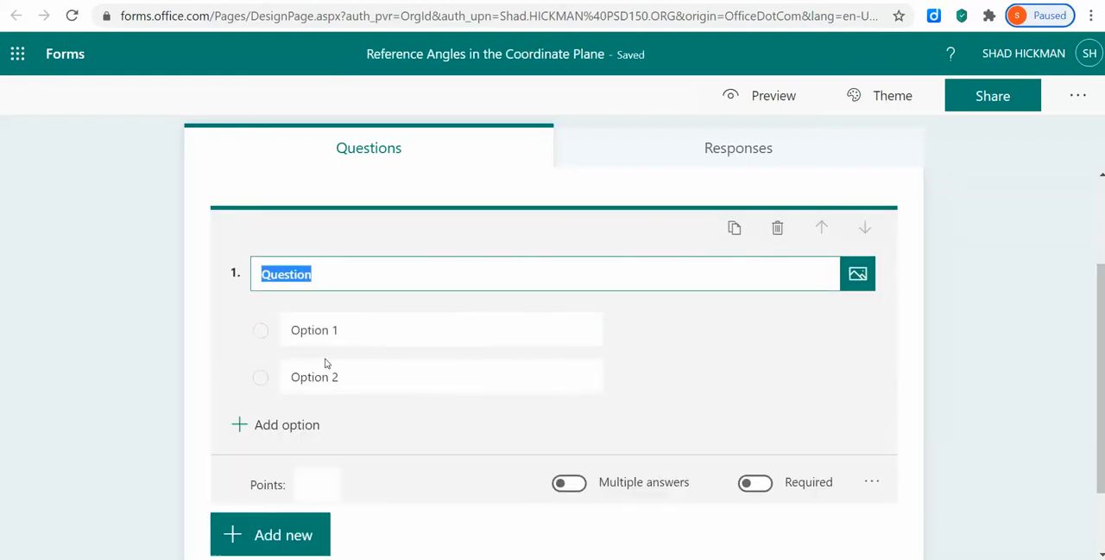
{"action": "type", "text": "Can reference "}
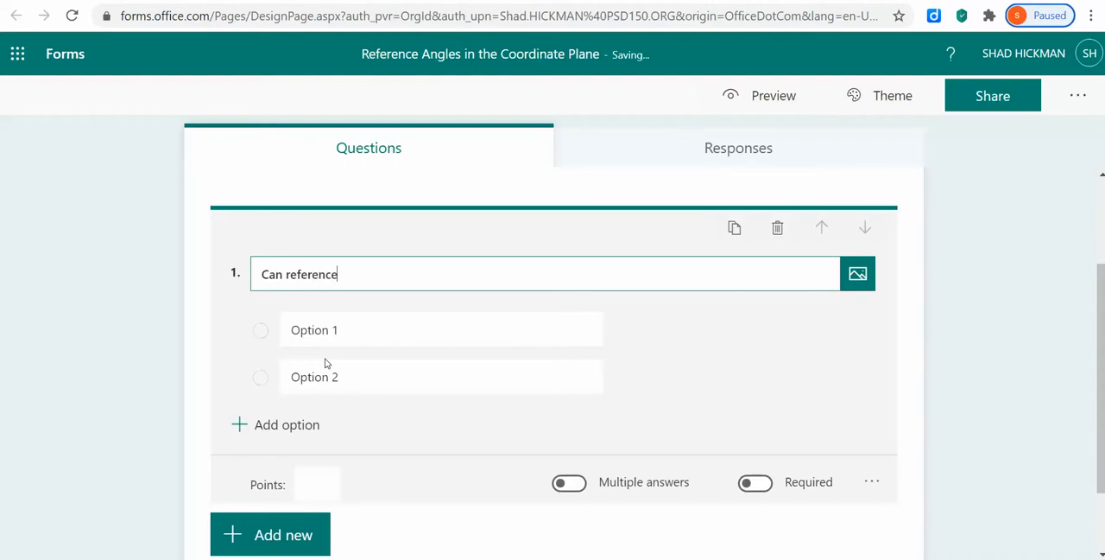
{"action": "type", "text": "angles be negative"}
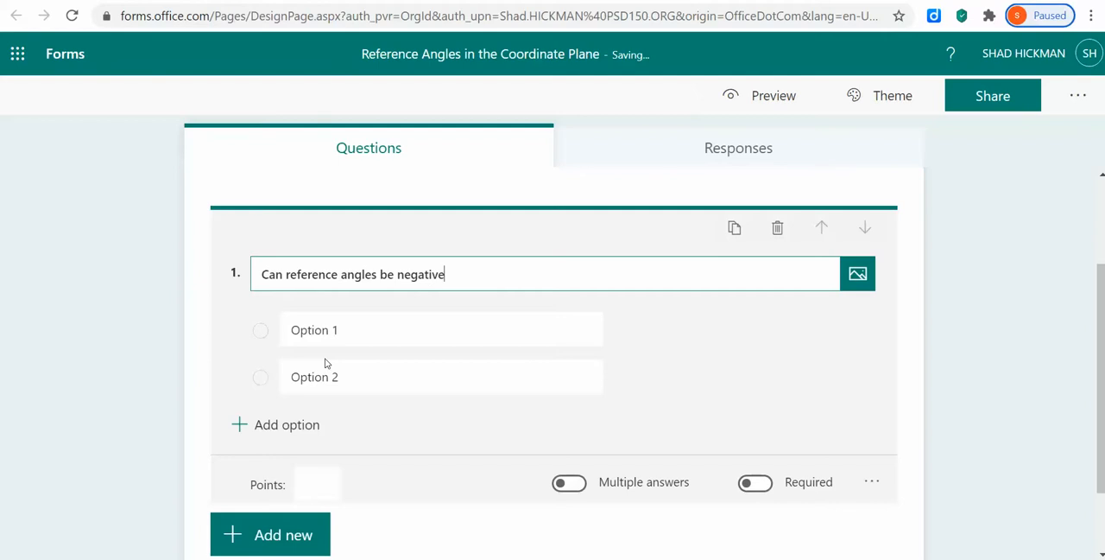
Enter "true" and "false" as question 1's answer options and mark "false" as the correct answer.
{"action": "left_click", "coordinate": [360, 337]}
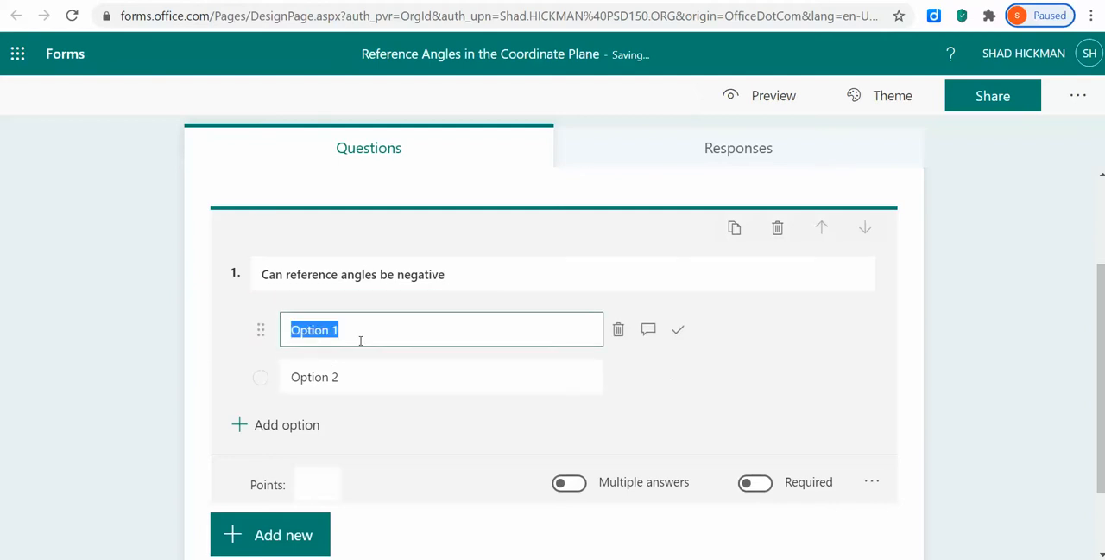
{"action": "type", "text": "true"}
{"action": "left_click", "coordinate": [337, 377]}
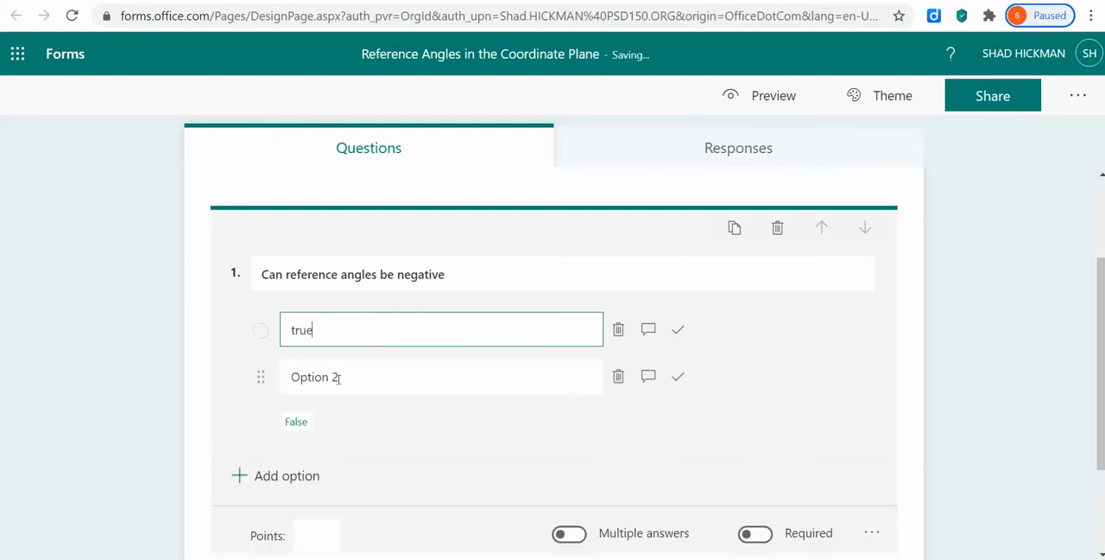
{"action": "type", "text": "false"}
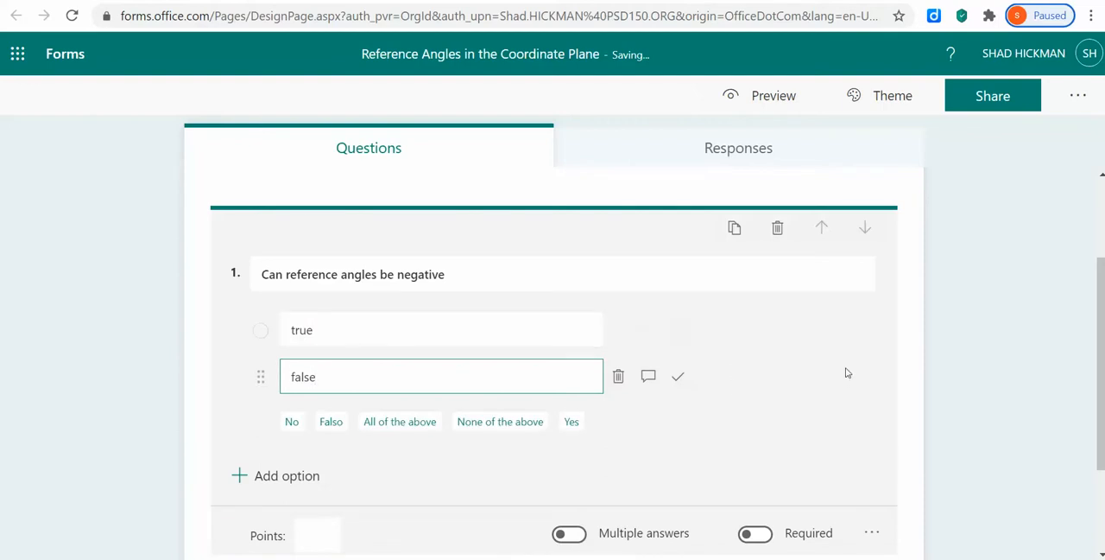
{"action": "left_click", "coordinate": [852, 399]}
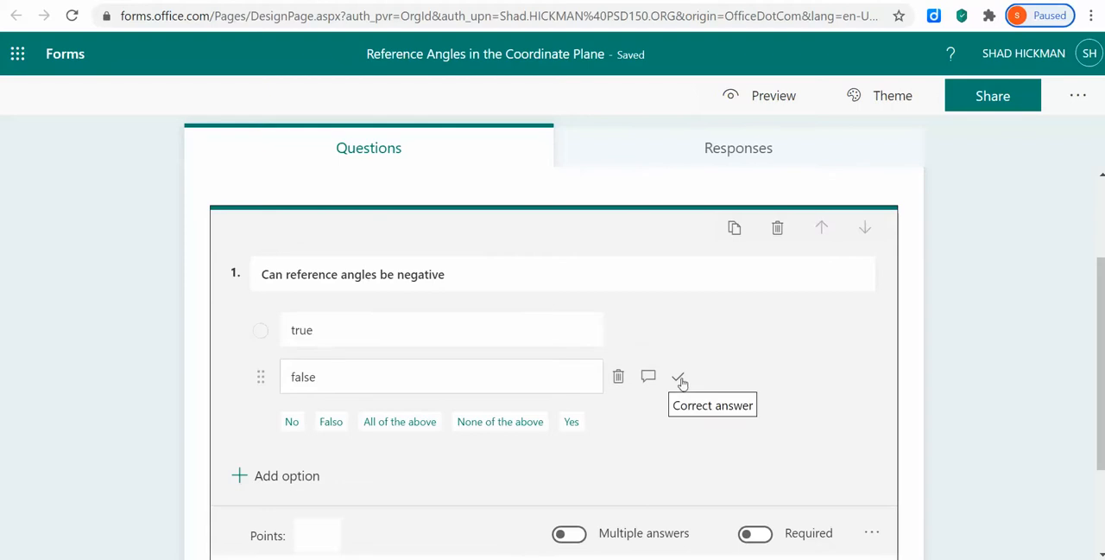
{"action": "left_click", "coordinate": [680, 378]}
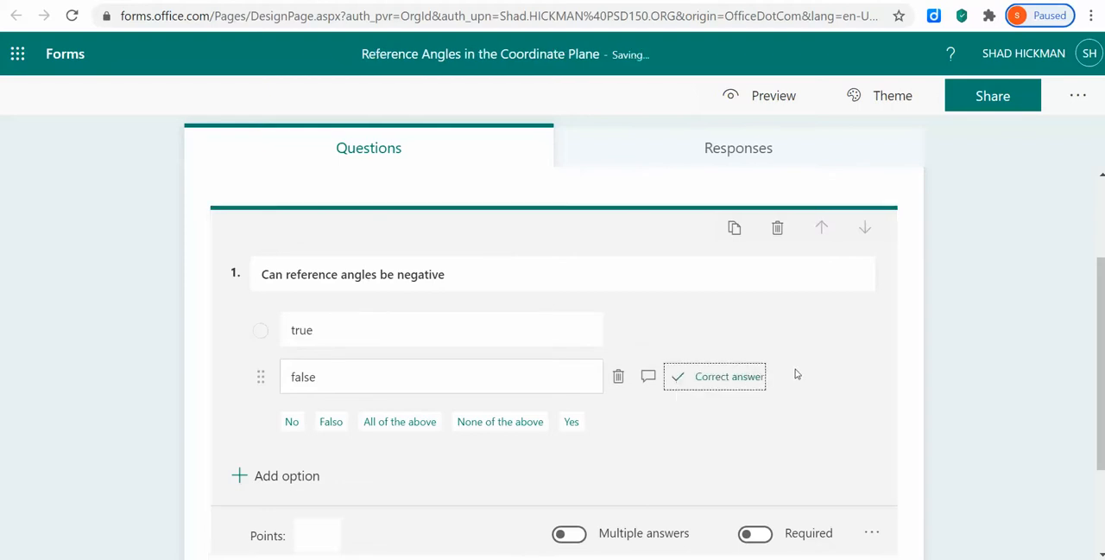
Assign 5 points to question 1 and make it required.
{"action": "left_click", "coordinate": [320, 536]}
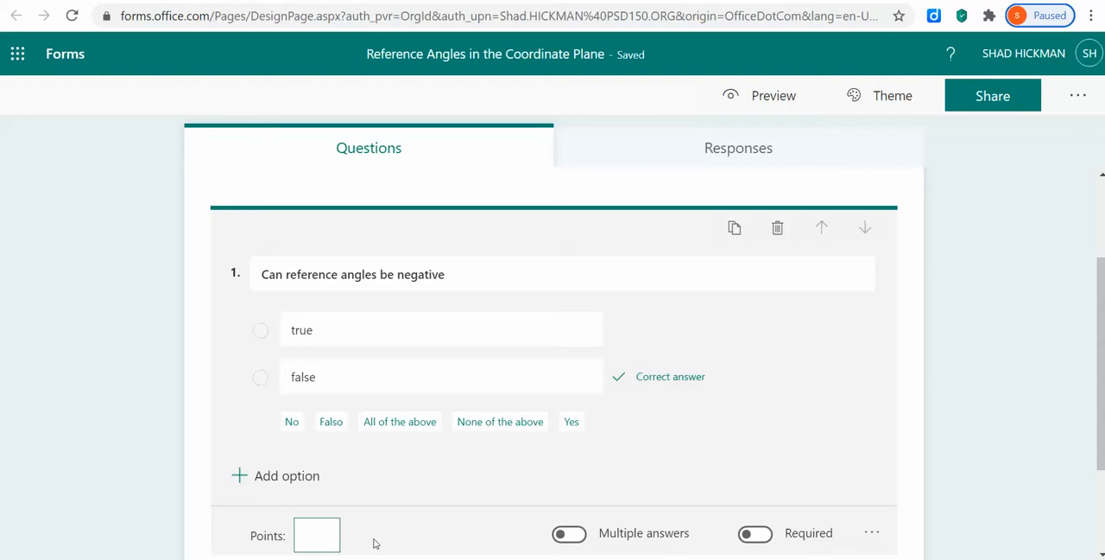
{"action": "type", "text": "5"}
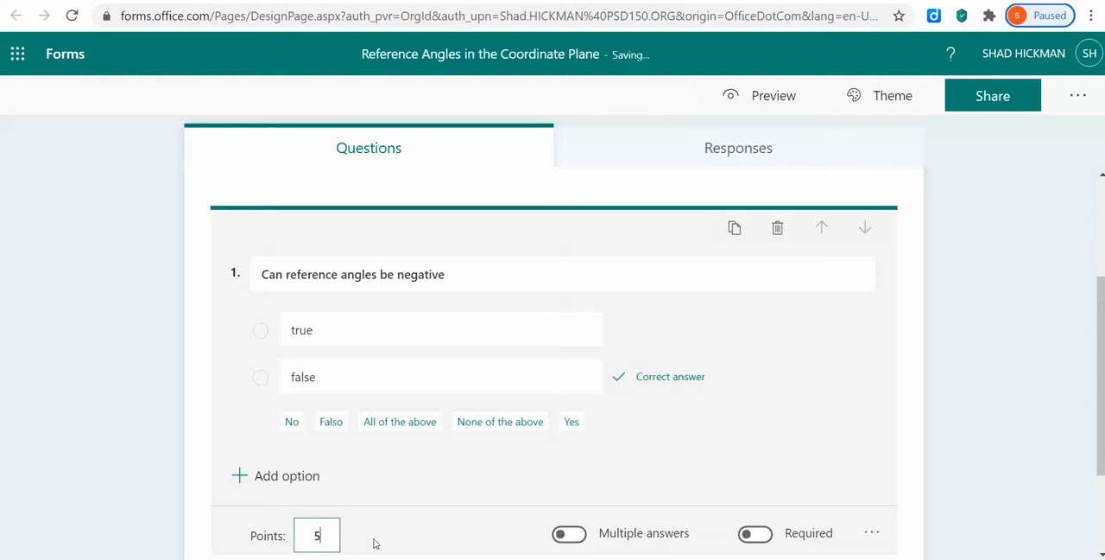
{"action": "left_click", "coordinate": [763, 537]}
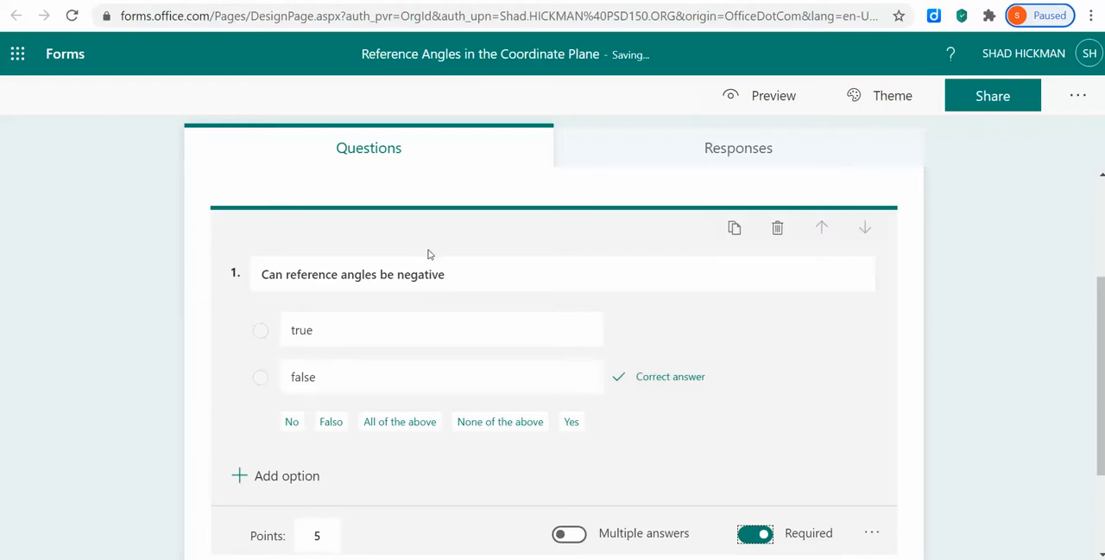
Add a question mark at the end of question 1's text and review the quiz.
{"action": "left_click", "coordinate": [458, 274]}
{"action": "triple_click", "coordinate": [462, 272]}
{"action": "left_click", "coordinate": [462, 270]}
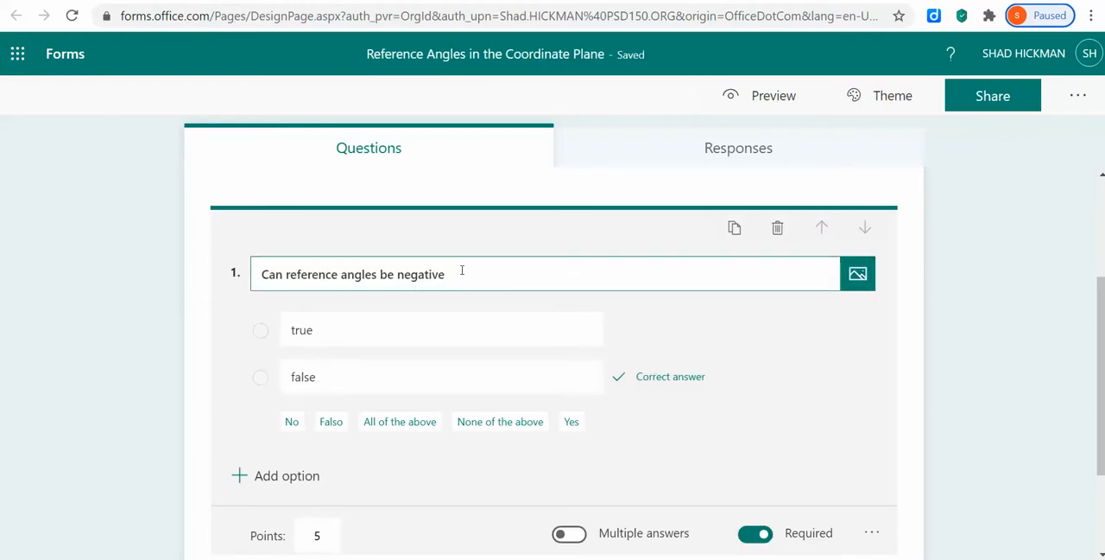
{"action": "type", "text": "?"}
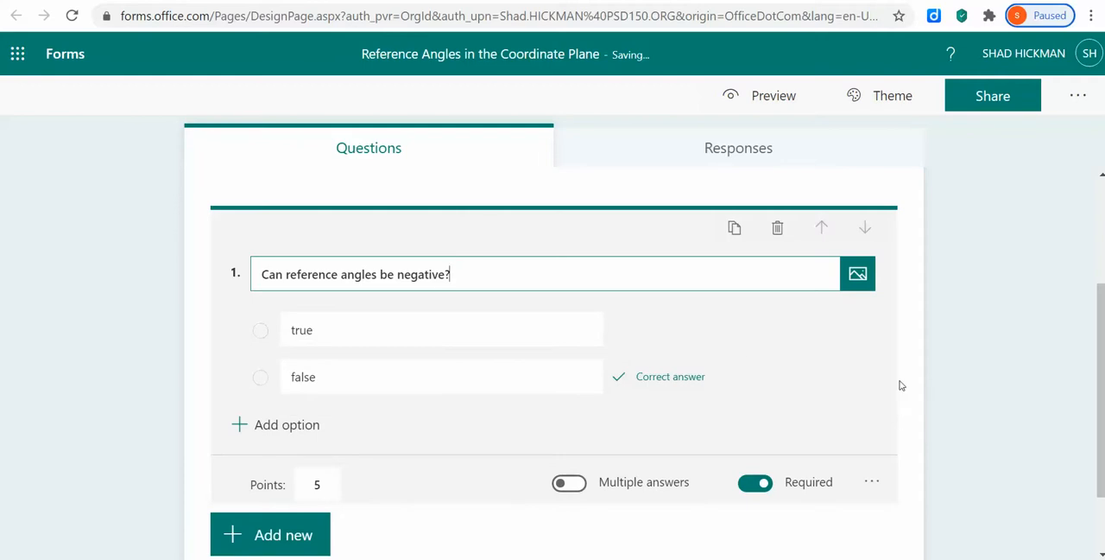
{"action": "scroll", "coordinate": [855, 371], "scroll_direction": "down", "scroll_amount": 2}
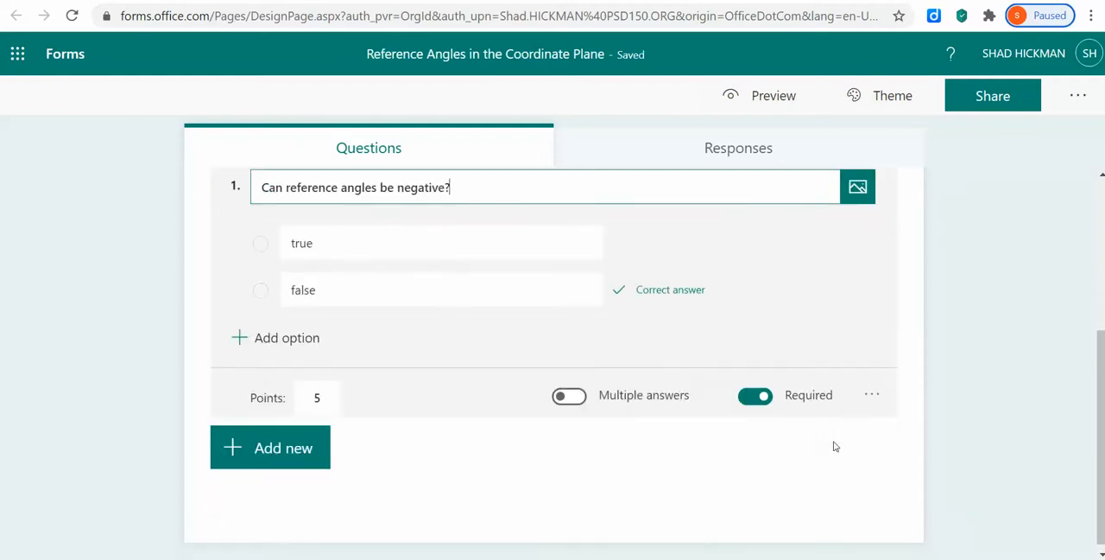
{"action": "scroll", "coordinate": [823, 492], "scroll_direction": "up", "scroll_amount": 3}
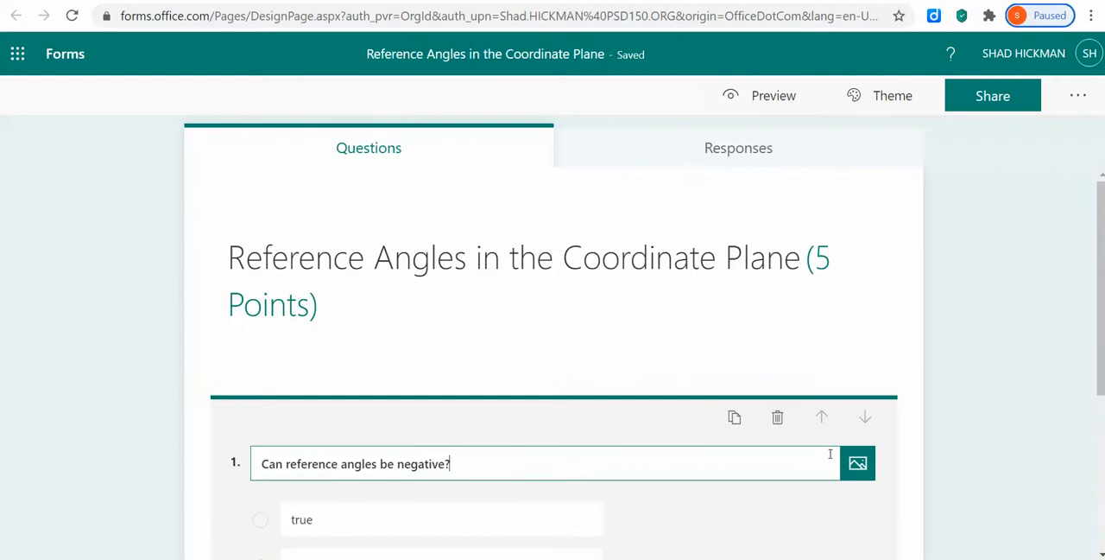
Add a text question reading "I have a 200 degree angle what is its related reference angle?".
{"action": "scroll", "coordinate": [564, 299], "scroll_direction": "down", "scroll_amount": 3}
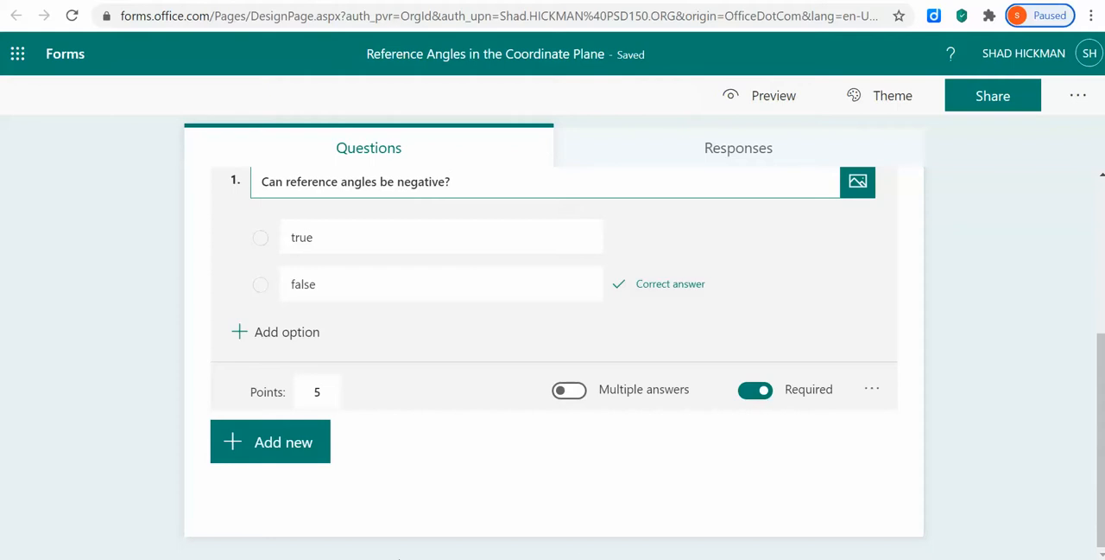
{"action": "left_click", "coordinate": [273, 444]}
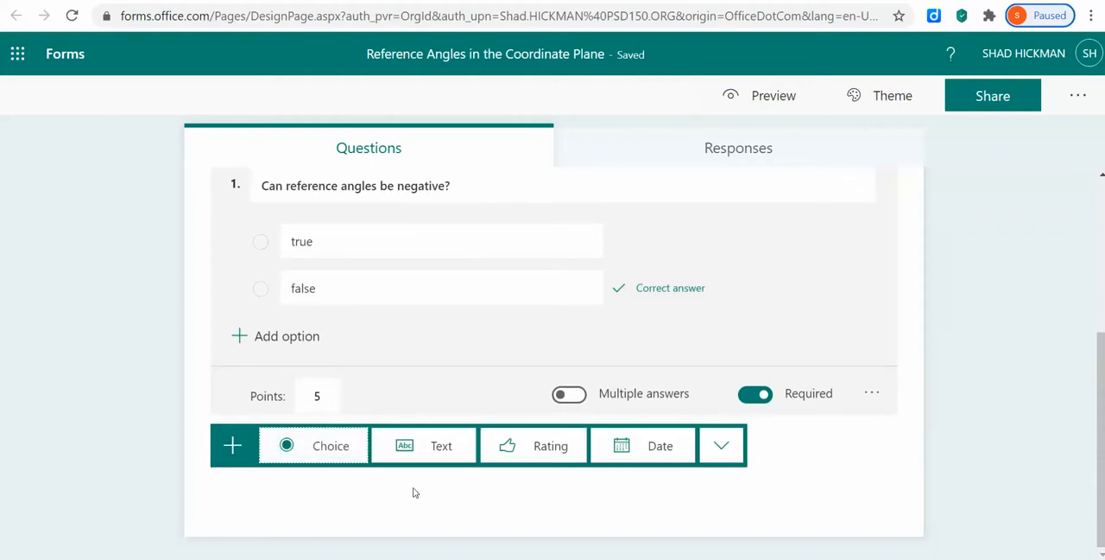
{"action": "left_click", "coordinate": [426, 449]}
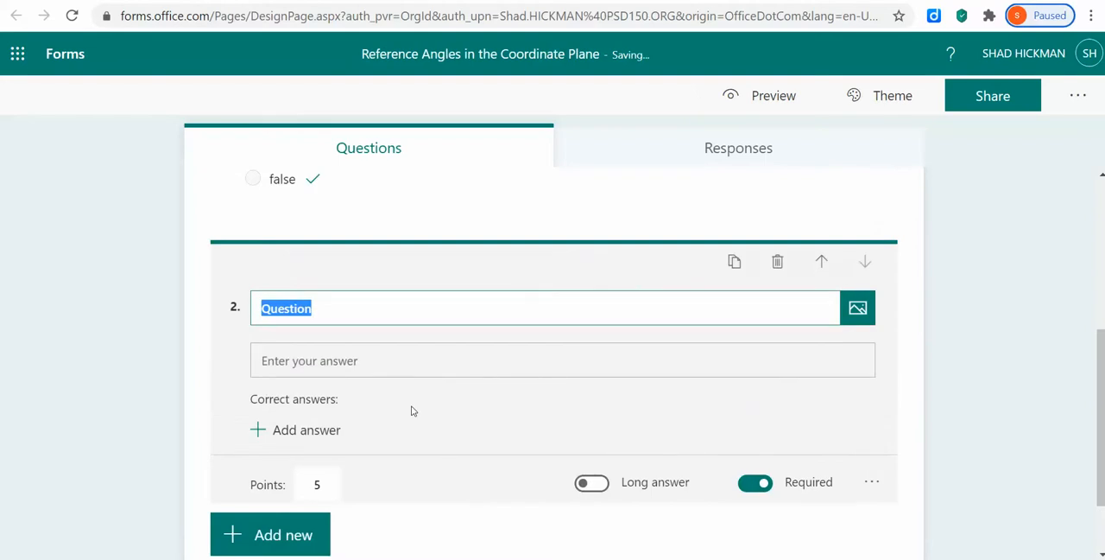
{"action": "type", "text": "I have a "}
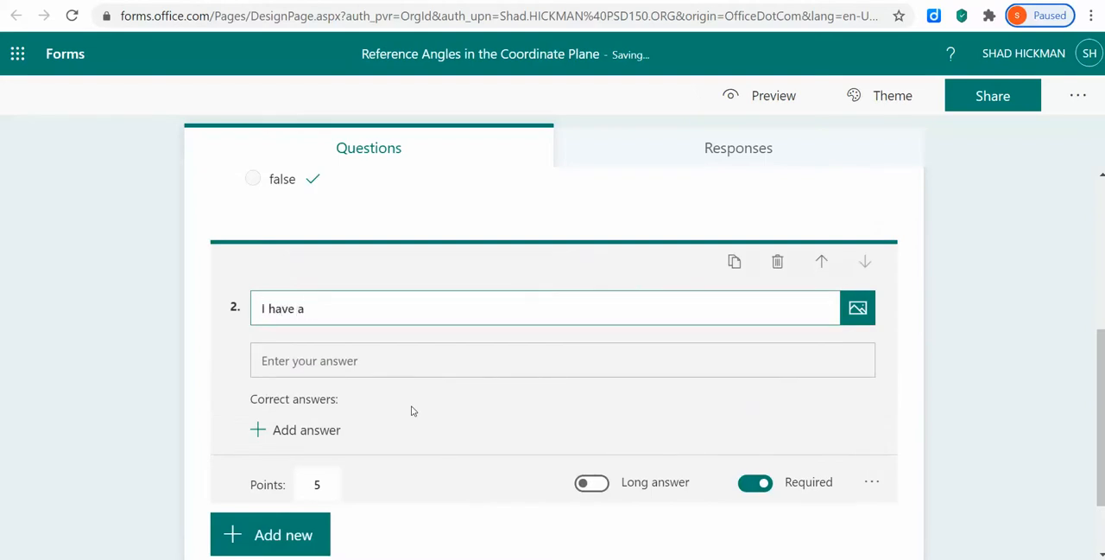
{"action": "type", "text": "200 degree angh"}
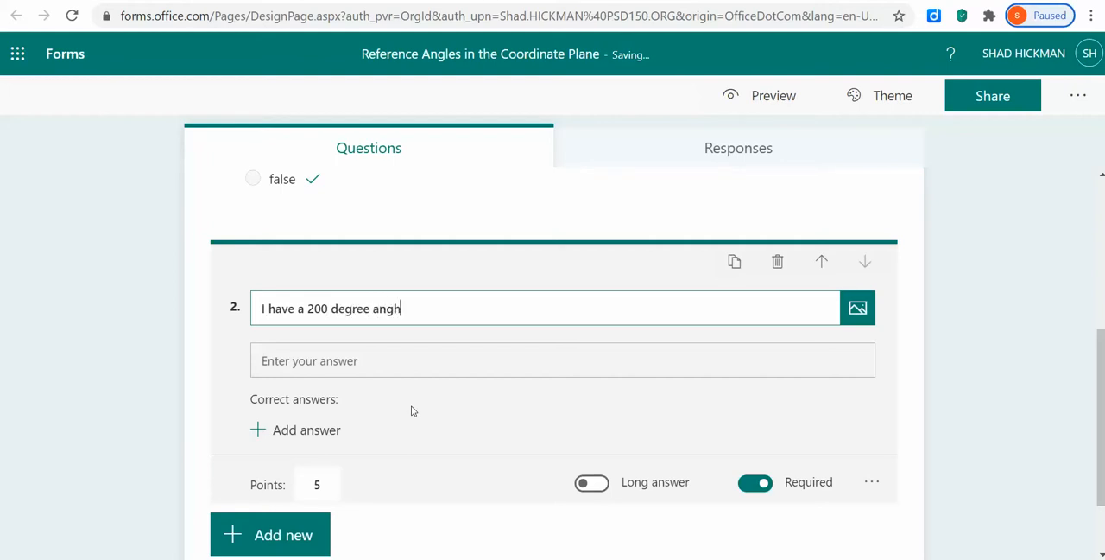
{"action": "type", "text": "e whjt"}
{"action": "type", "text": "aty"}
{"action": "key", "text": "BackSpace"}
{"action": "key", "text": "BackSpace"}
{"action": "type", "text": "t is io"}
{"action": "key", "text": "BackSpace"}
{"action": "type", "text": "ts relateddreference angle?"}
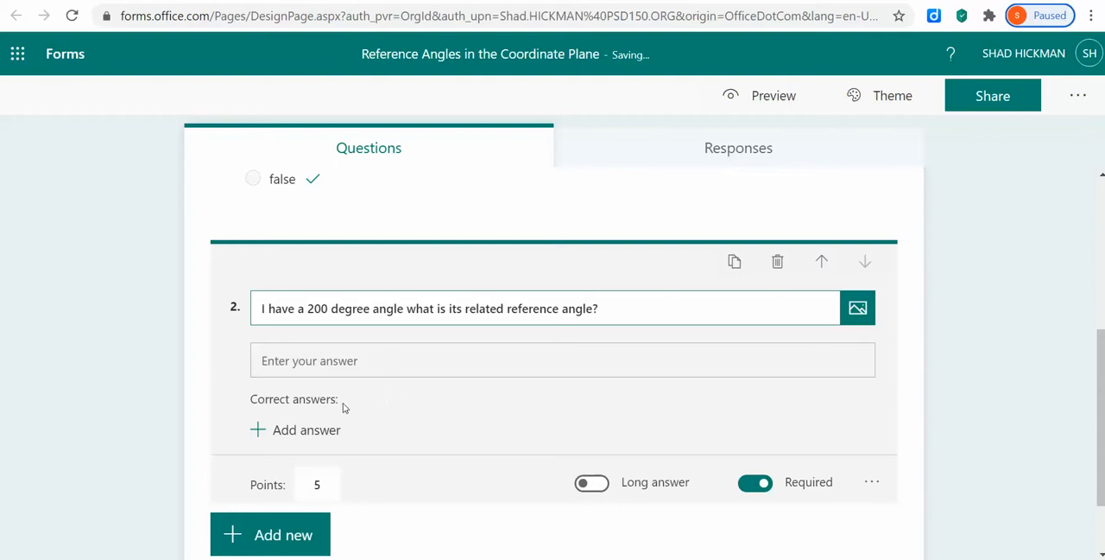
Add "20 degrees" as a correct answer to question 2.
{"action": "left_click", "coordinate": [325, 430]}
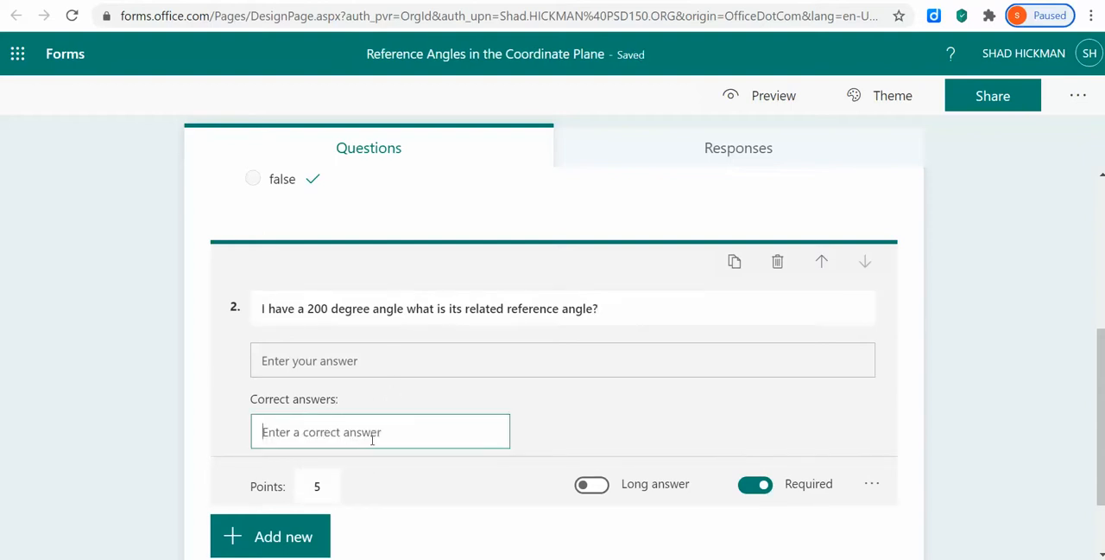
{"action": "type", "text": "20"}
{"action": "type", "text": " dg"}
{"action": "type", "text": "egrees"}
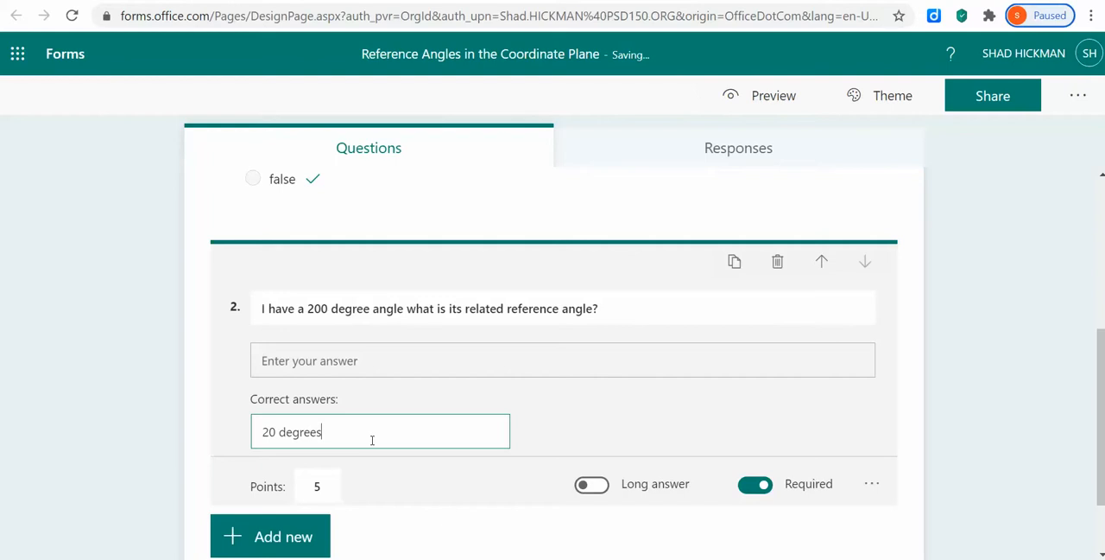
{"action": "left_click", "coordinate": [557, 422]}
Add "20" and "20 deg" as further correct answers to question 2.
{"action": "left_click", "coordinate": [432, 436]}
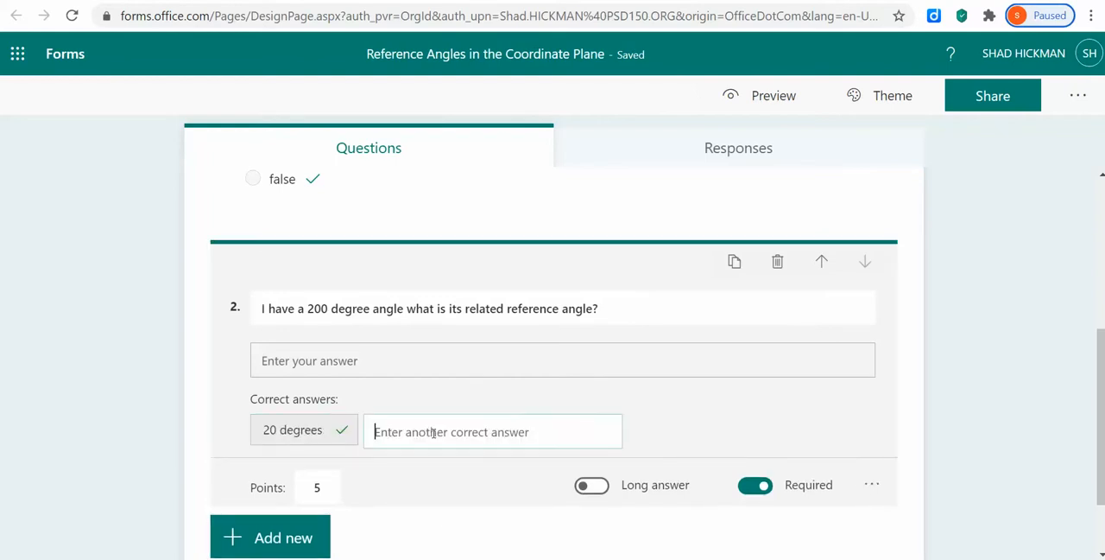
{"action": "type", "text": "20"}
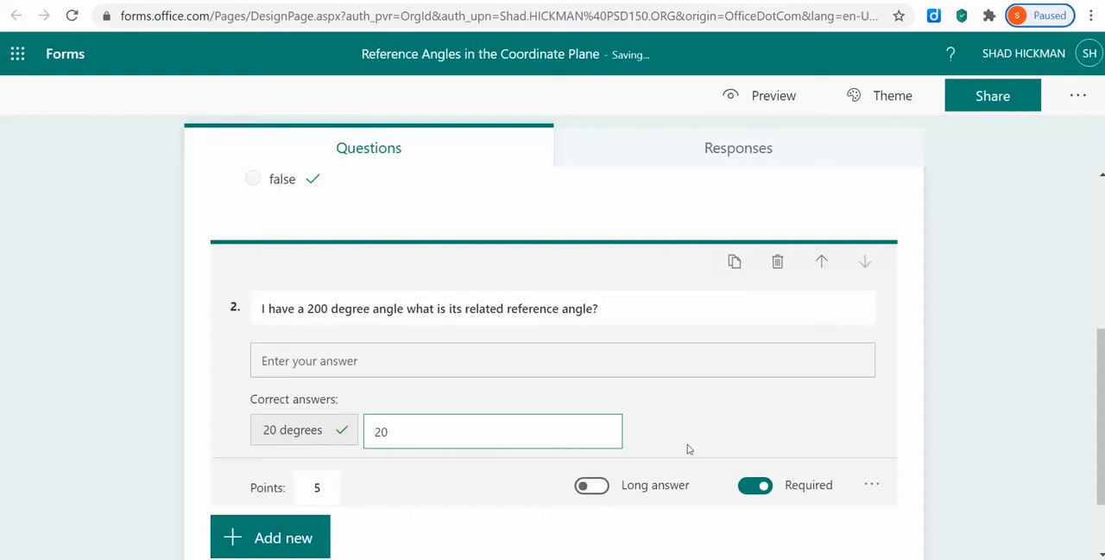
{"action": "left_click", "coordinate": [702, 420]}
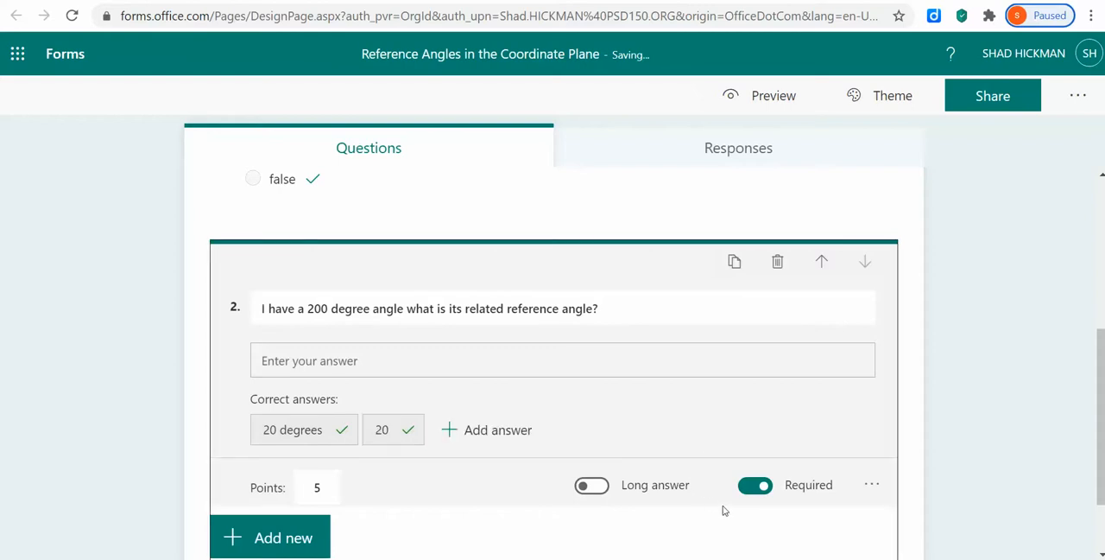
{"action": "left_click", "coordinate": [495, 431]}
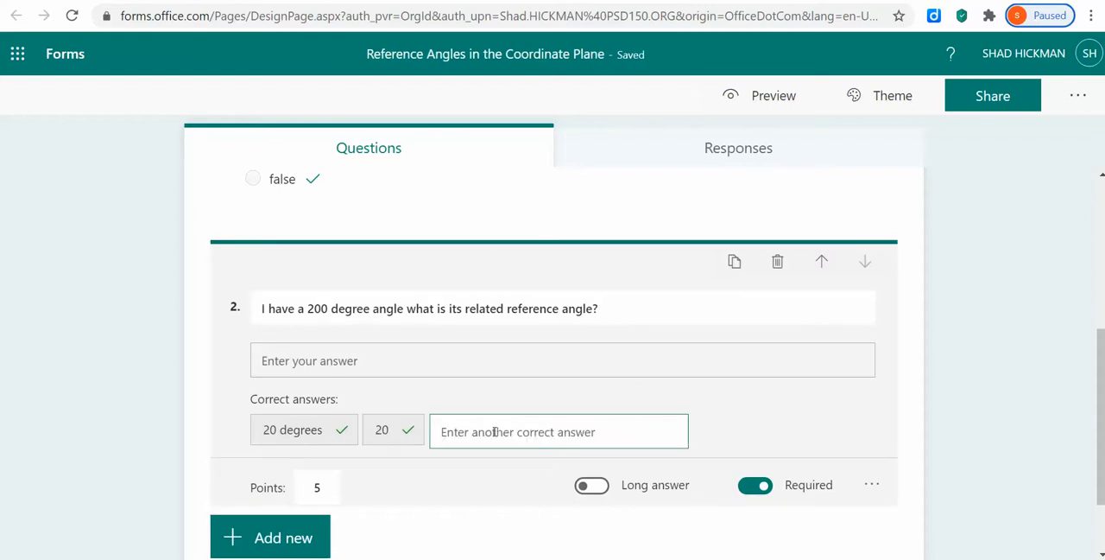
{"action": "type", "text": "20 deg"}
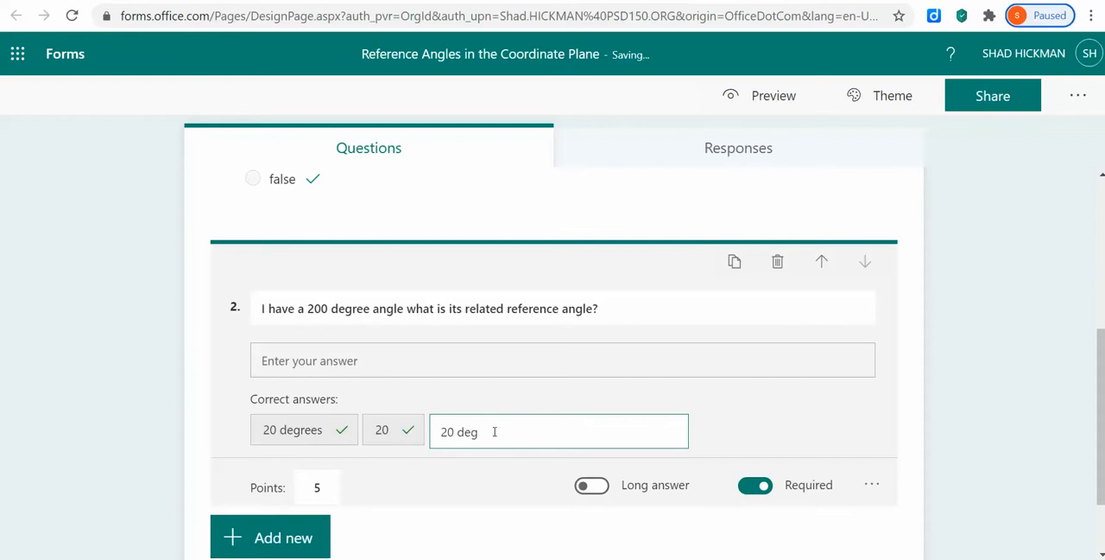
{"action": "left_click", "coordinate": [715, 424]}
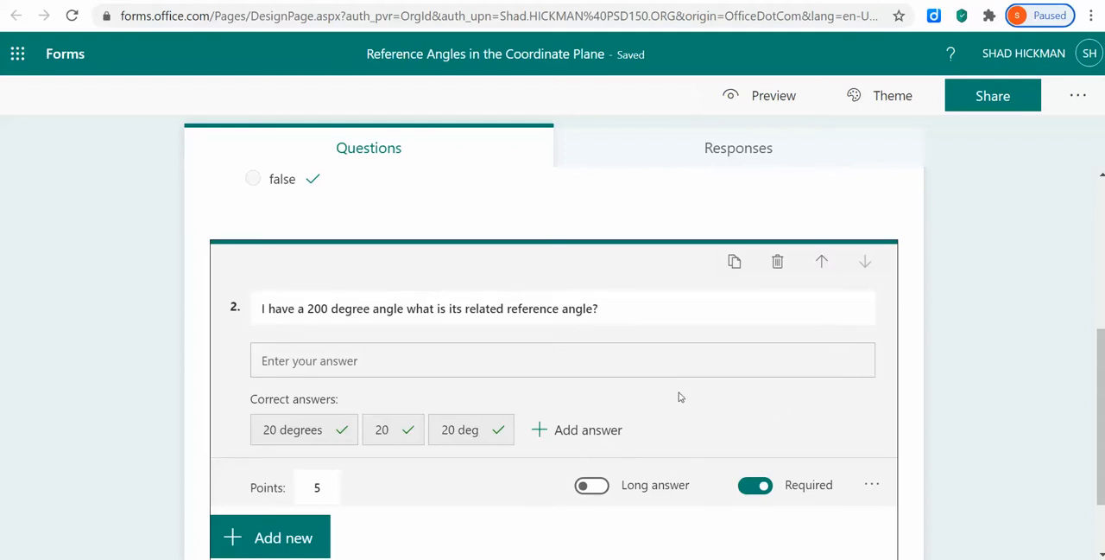
Add a choice question reading "Which of these could have a reference angle of 20 degrees" as question 3.
{"action": "scroll", "coordinate": [456, 390], "scroll_direction": "up", "scroll_amount": 3}
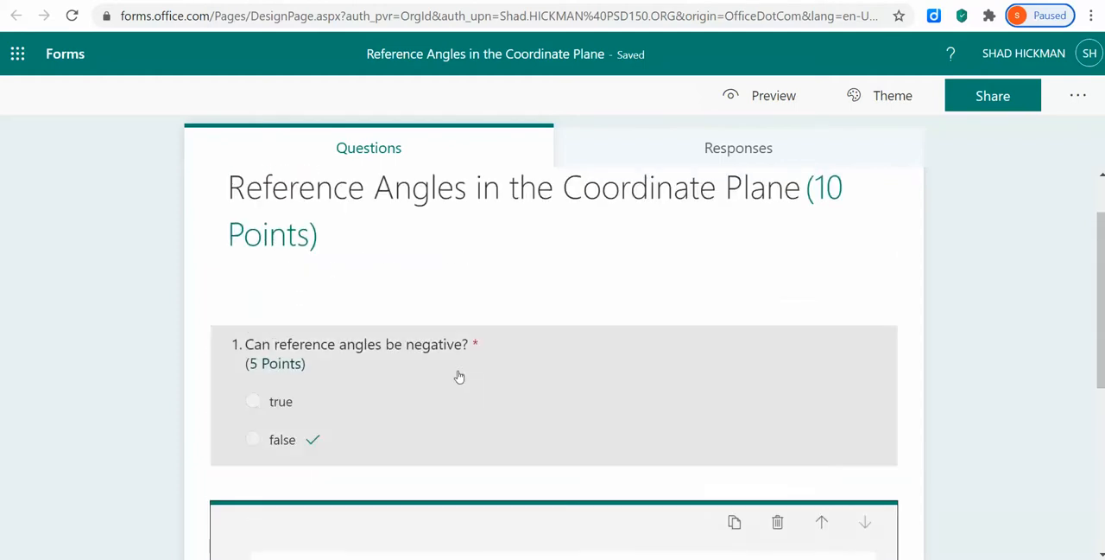
{"action": "scroll", "coordinate": [458, 384], "scroll_direction": "down", "scroll_amount": 1}
{"action": "scroll", "coordinate": [462, 385], "scroll_direction": "down", "scroll_amount": 3}
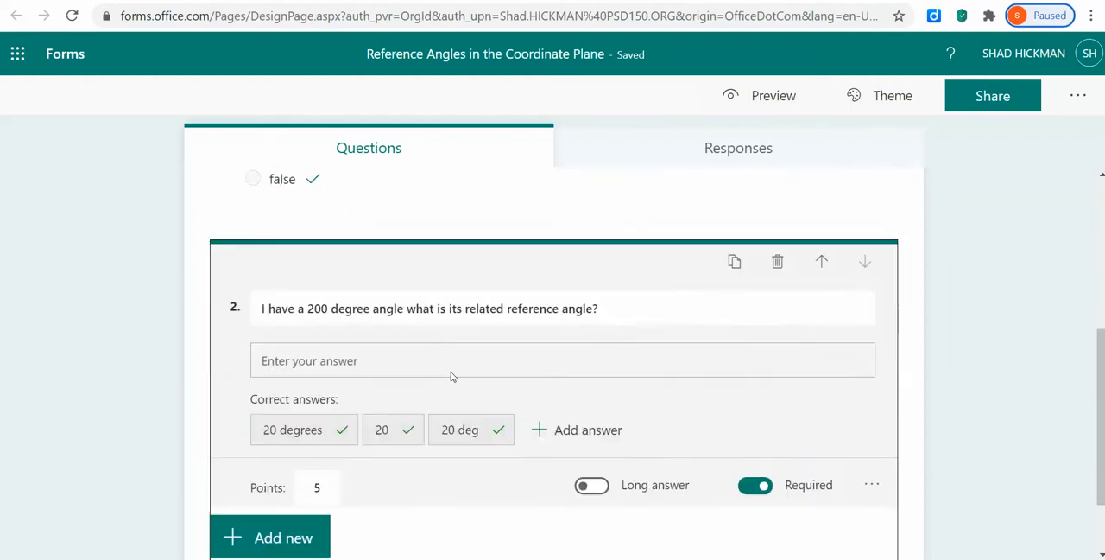
{"action": "scroll", "coordinate": [425, 371], "scroll_direction": "down", "scroll_amount": 1}
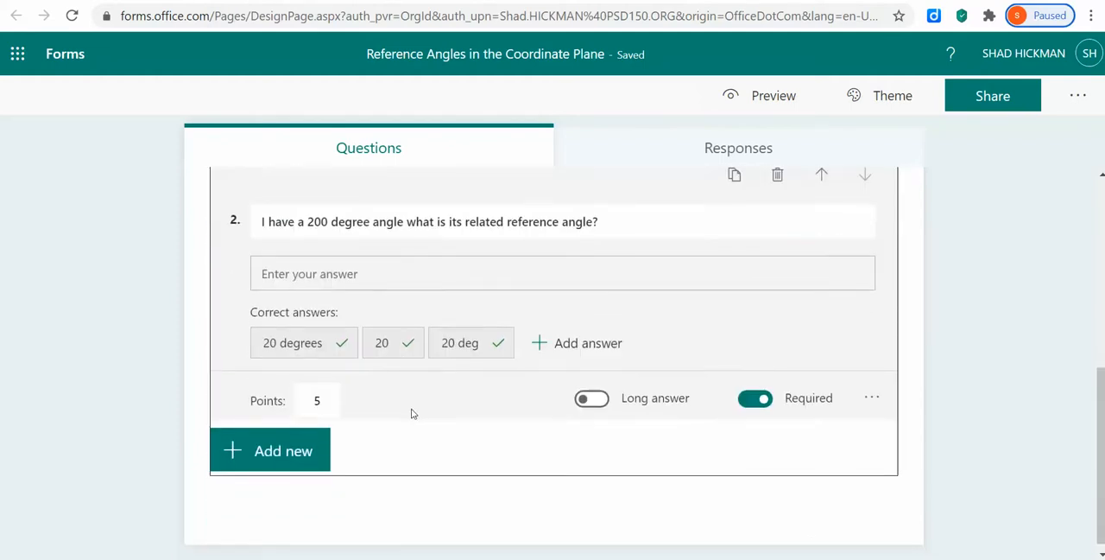
{"action": "left_click", "coordinate": [311, 453]}
{"action": "left_click", "coordinate": [343, 444]}
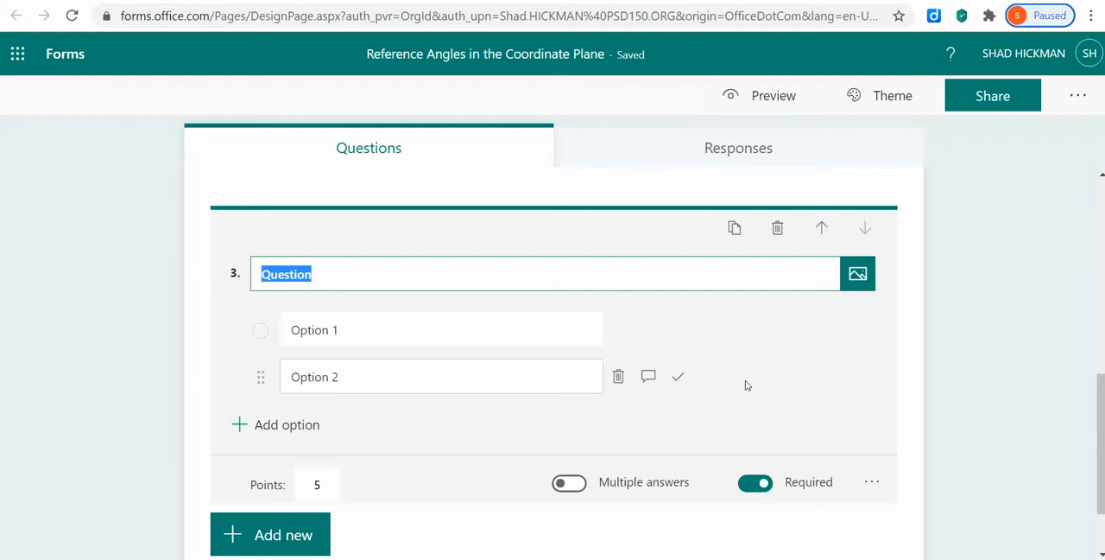
{"action": "type", "text": "Whc"}
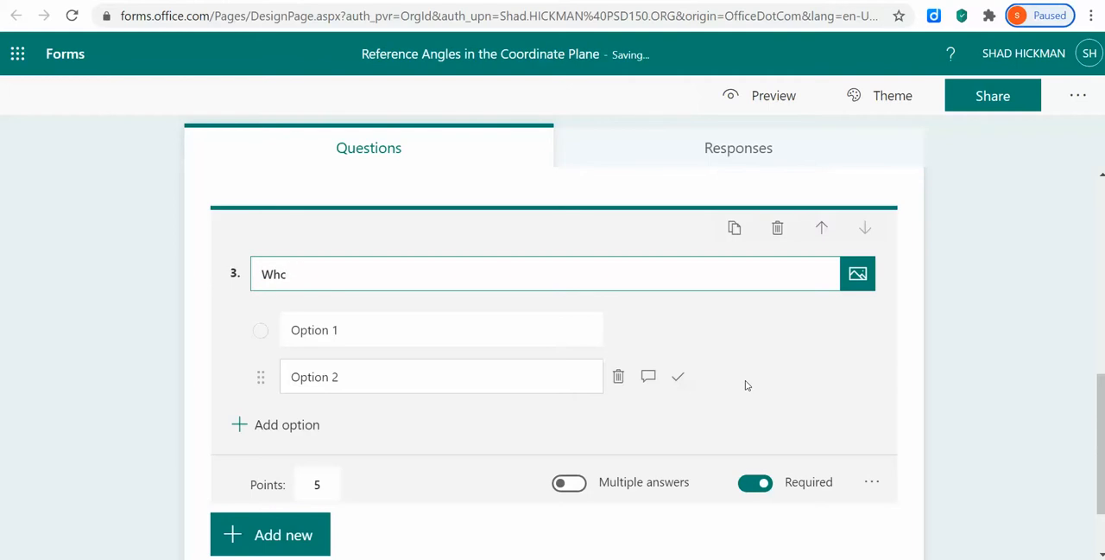
{"action": "type", "text": "ch of these could ha"}
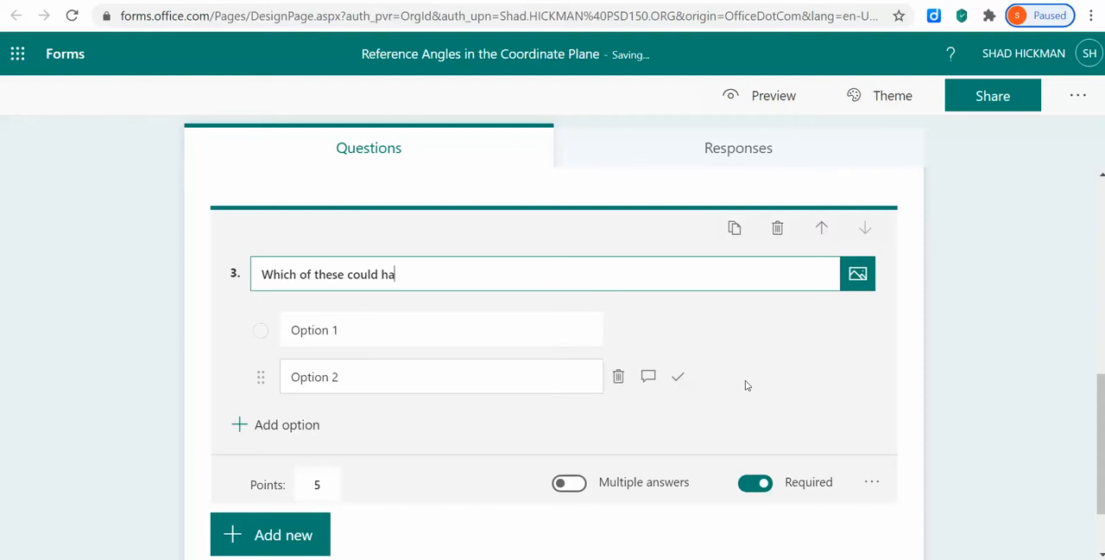
{"action": "type", "text": "ve a reference angle of "}
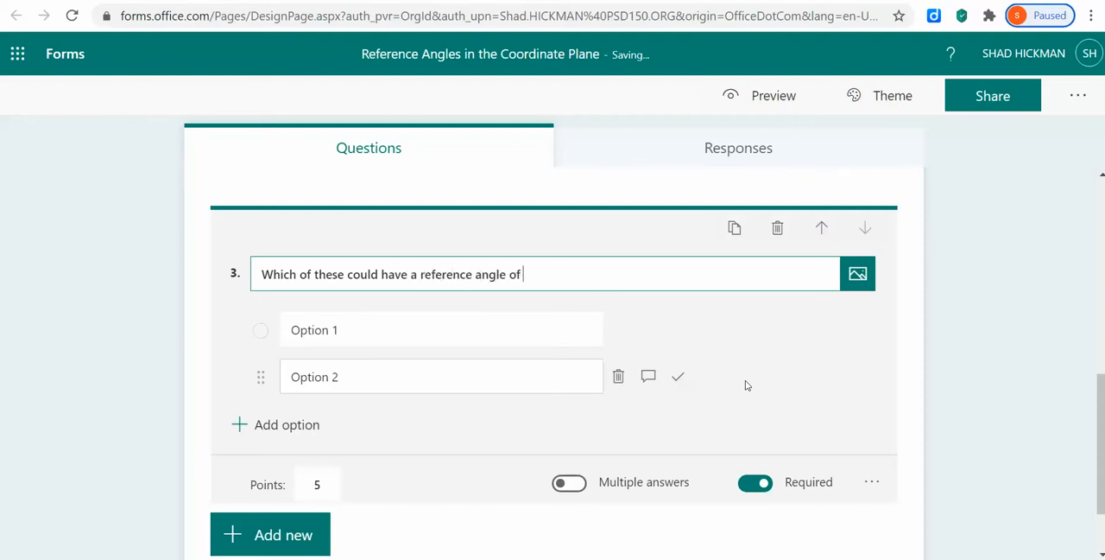
{"action": "type", "text": "20 degrees"}
Fill in question 3's five options as "20 degrees", "160 degrees", "200 degrees", "340 degrees" and "none of these".
{"action": "left_click", "coordinate": [398, 332]}
{"action": "type", "text": "20 degree"}
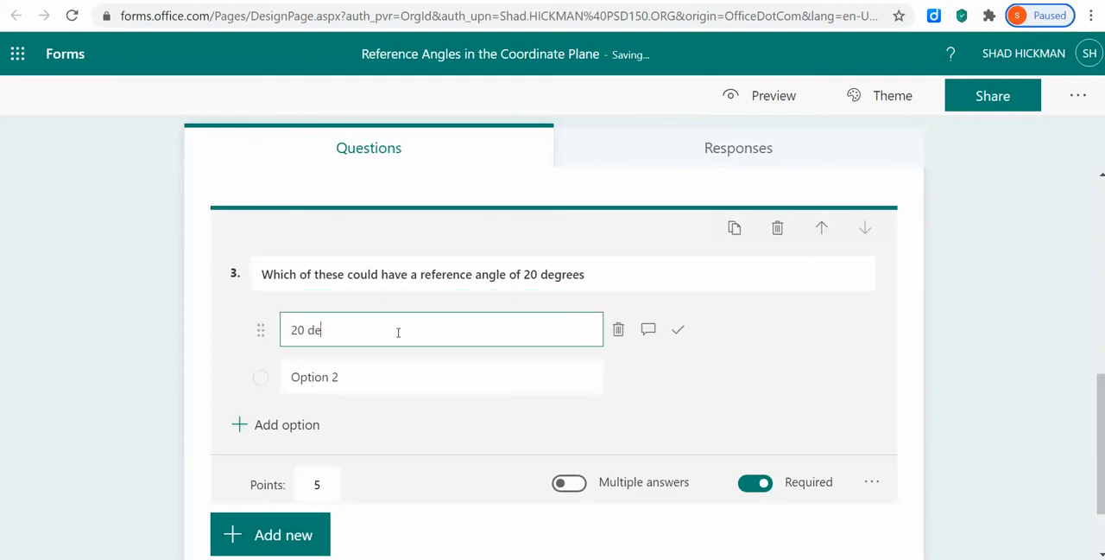
{"action": "left_click", "coordinate": [397, 377]}
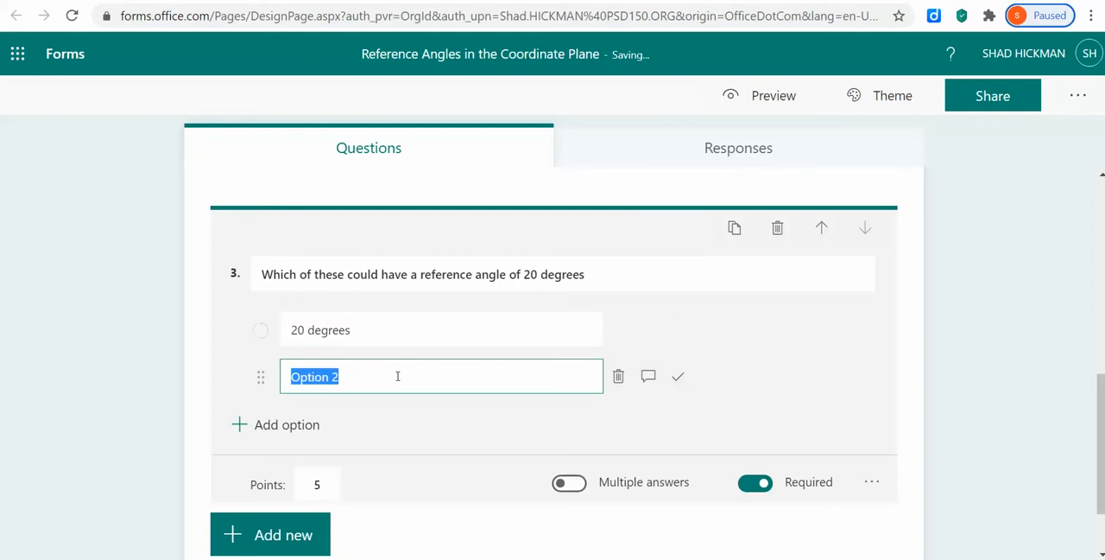
{"action": "type", "text": "160 degrees"}
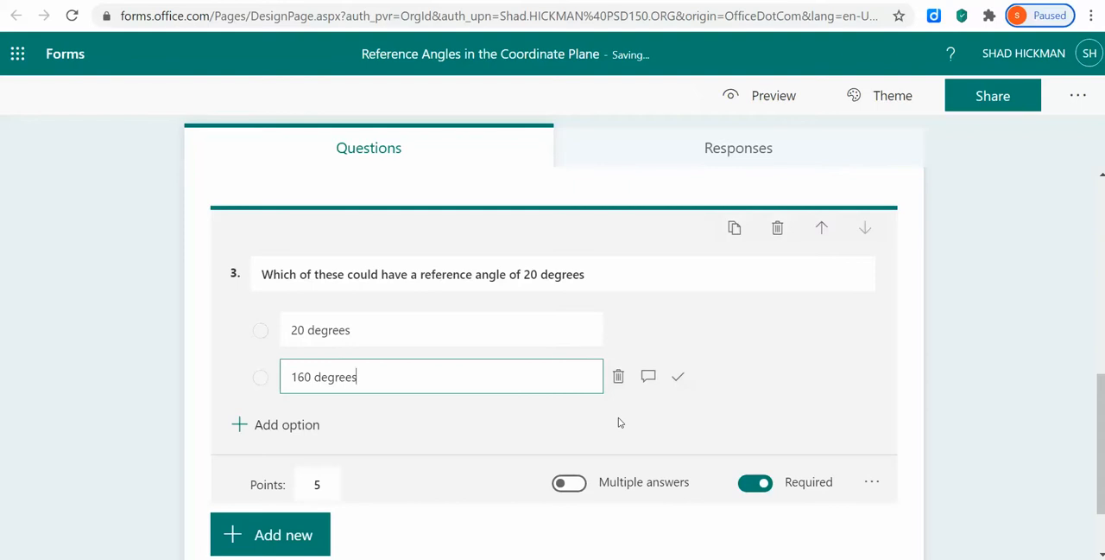
{"action": "key", "text": "Return"}
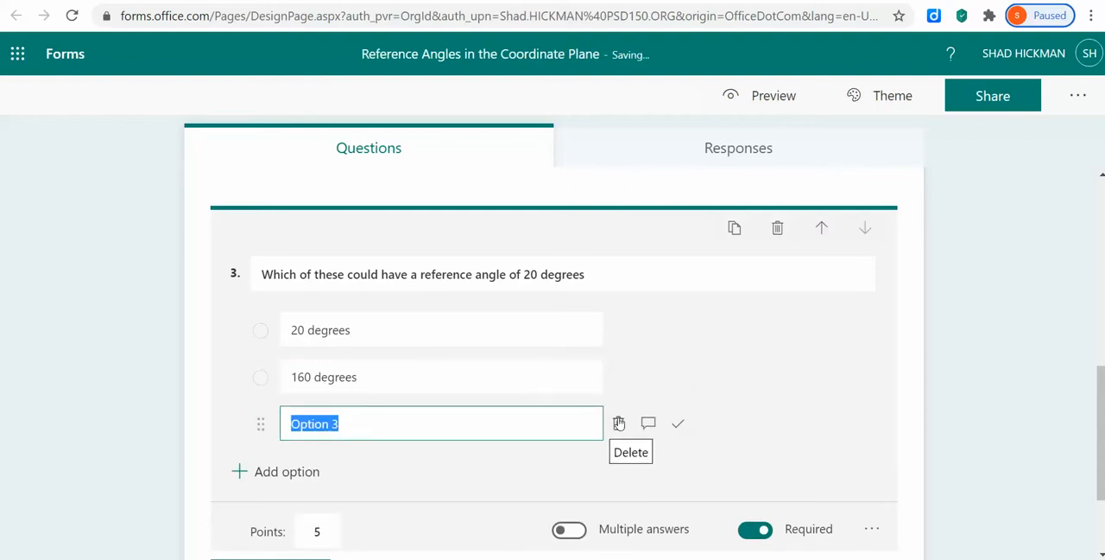
{"action": "type", "text": "200"}
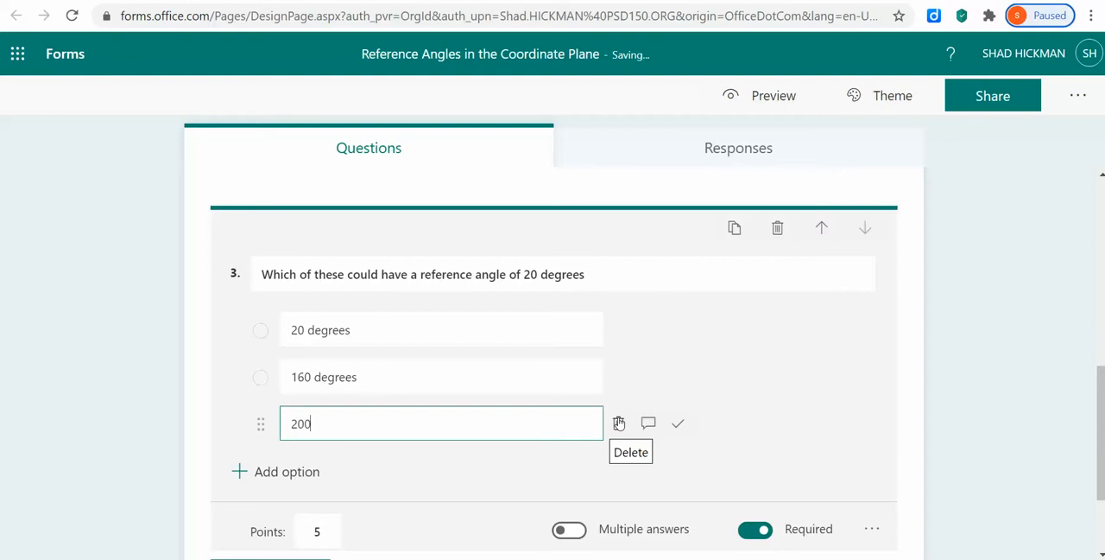
{"action": "type", "text": " degrees"}
{"action": "key", "text": "Return"}
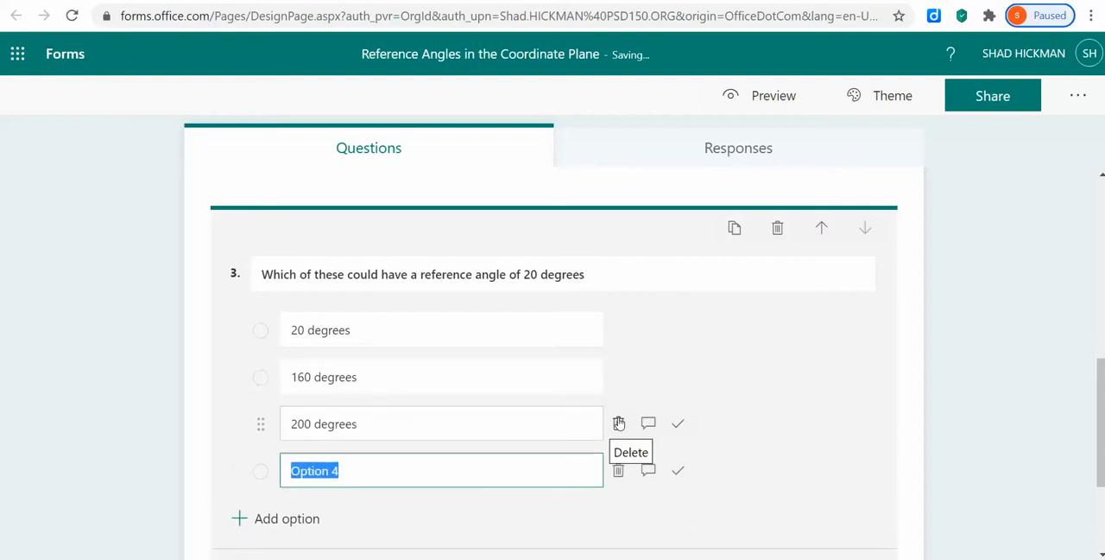
{"action": "type", "text": "340 degrees"}
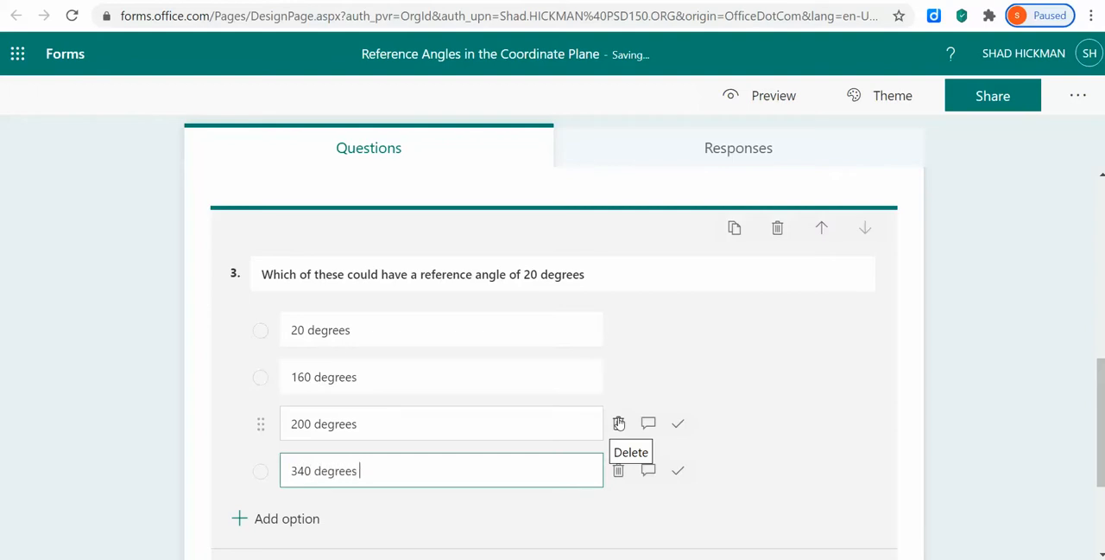
{"action": "key", "text": "Return"}
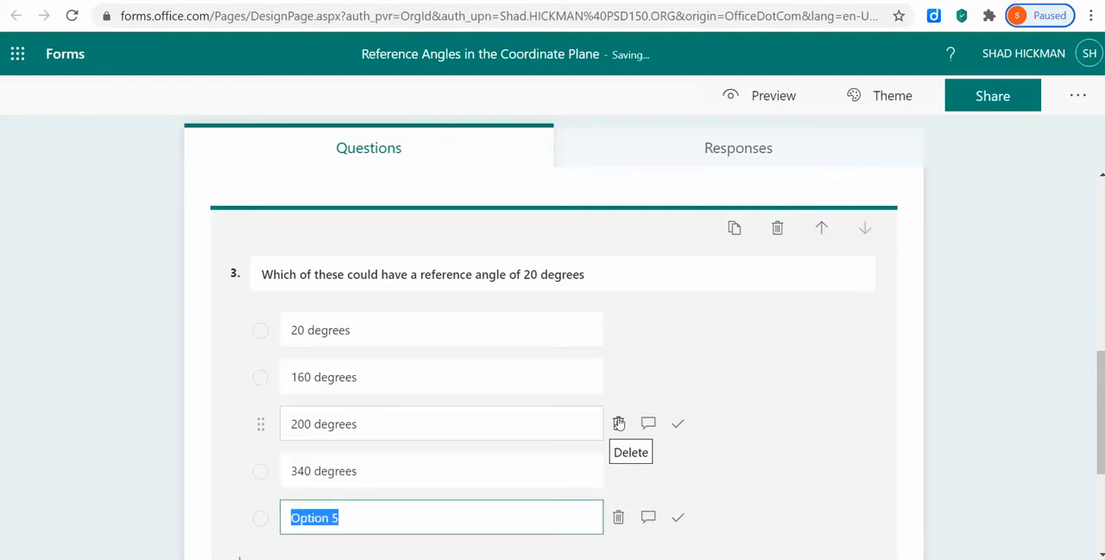
{"action": "type", "text": "none of these"}
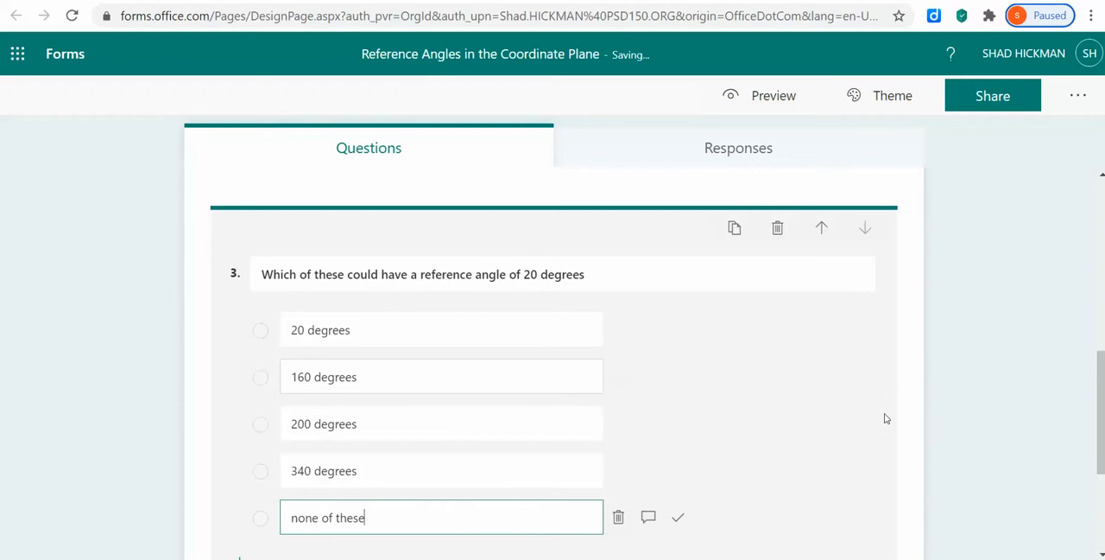
Allow multiple answers for question 3.
{"action": "scroll", "coordinate": [881, 414], "scroll_direction": "down", "scroll_amount": 2}
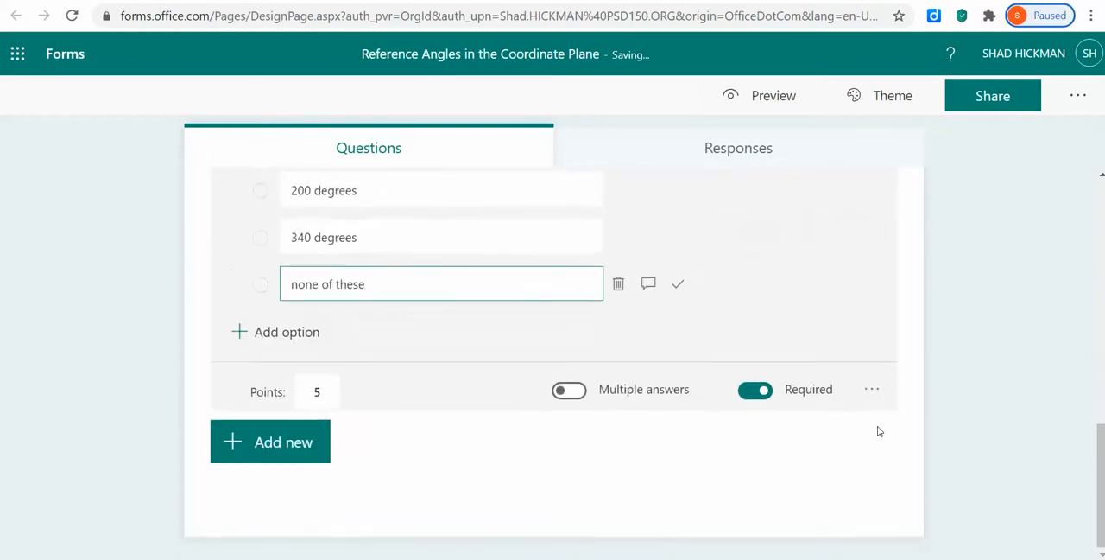
{"action": "scroll", "coordinate": [785, 382], "scroll_direction": "up", "scroll_amount": 1}
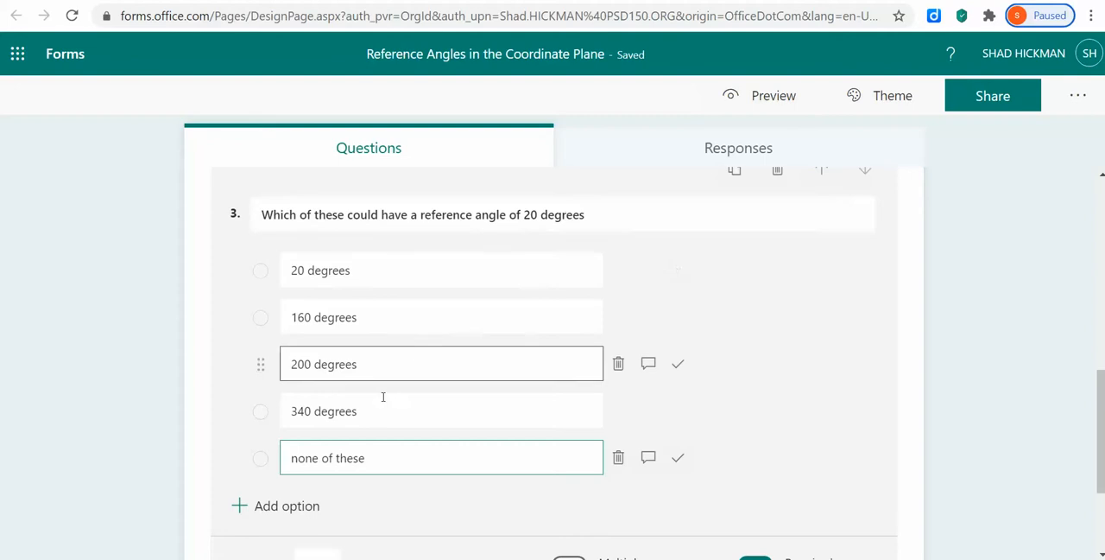
{"action": "scroll", "coordinate": [605, 423], "scroll_direction": "down", "scroll_amount": 2}
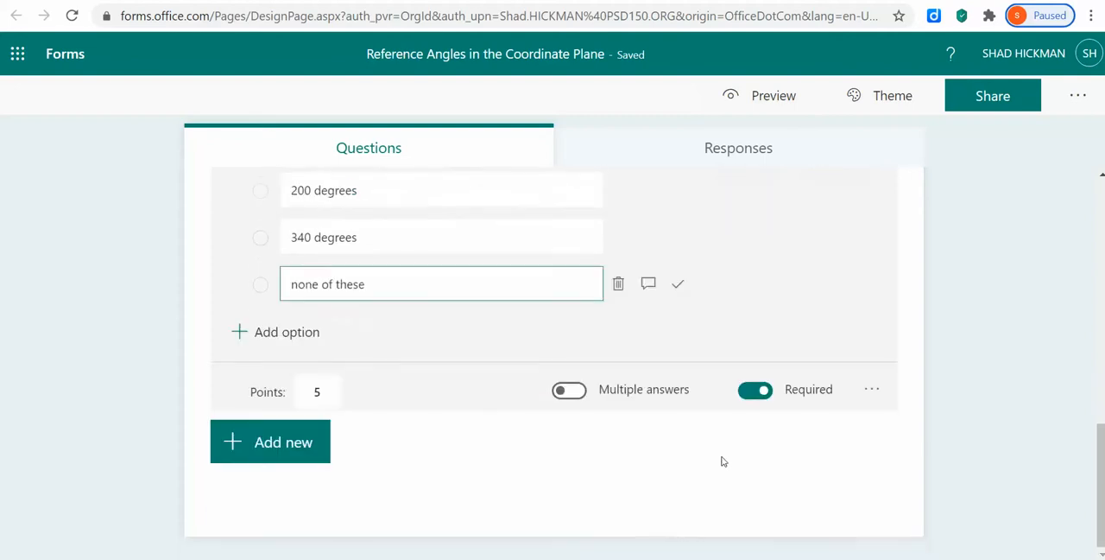
{"action": "left_click", "coordinate": [571, 392]}
Mark 20 degrees, 160 degrees, 200 degrees and 340 degrees as correct answers to question 3.
{"action": "scroll", "coordinate": [770, 332], "scroll_direction": "up", "scroll_amount": 3}
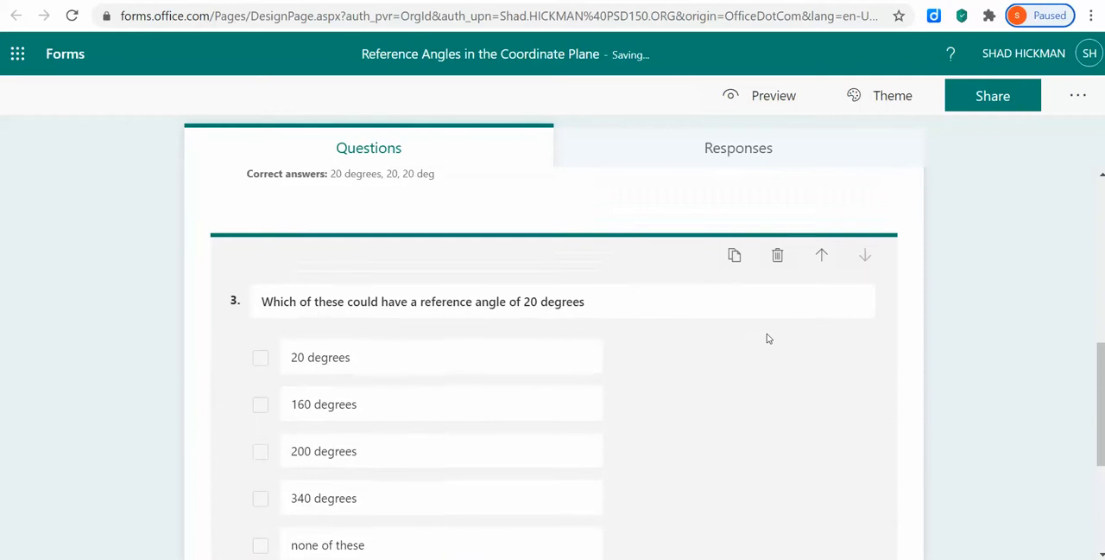
{"action": "left_click", "coordinate": [678, 356]}
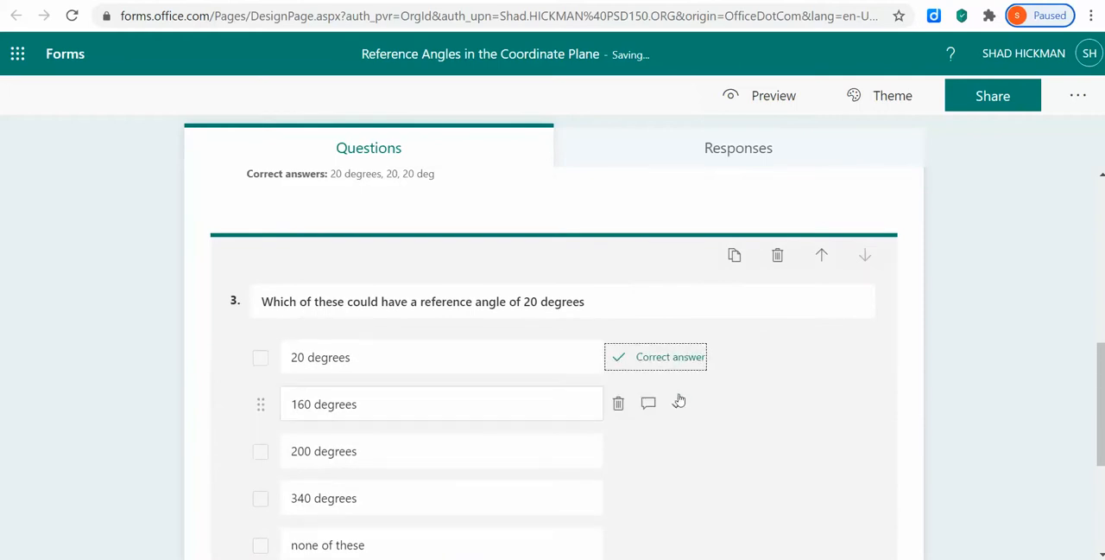
{"action": "left_click", "coordinate": [680, 403]}
{"action": "scroll", "coordinate": [688, 393], "scroll_direction": "down", "scroll_amount": 1}
{"action": "left_click", "coordinate": [678, 363]}
{"action": "scroll", "coordinate": [696, 394], "scroll_direction": "down", "scroll_amount": 1}
{"action": "left_click", "coordinate": [681, 324]}
{"action": "scroll", "coordinate": [716, 341], "scroll_direction": "down", "scroll_amount": 1}
{"action": "scroll", "coordinate": [693, 251], "scroll_direction": "up", "scroll_amount": 2}
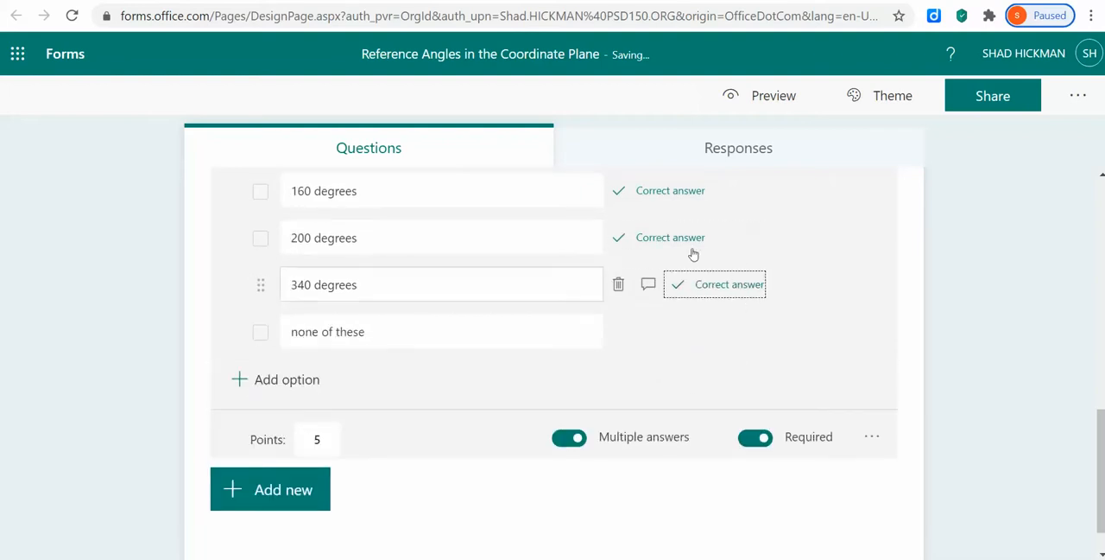
{"action": "scroll", "coordinate": [687, 251], "scroll_direction": "down", "scroll_amount": 1}
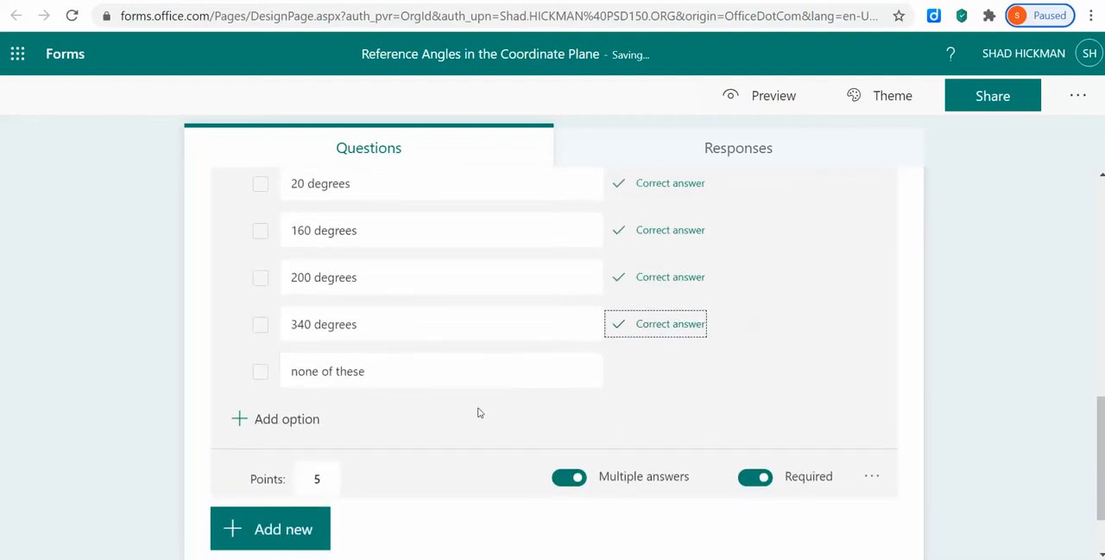
Review question 3 and show all the question types available for a new question, including the additional ones.
{"action": "scroll", "coordinate": [832, 362], "scroll_direction": "down", "scroll_amount": 1}
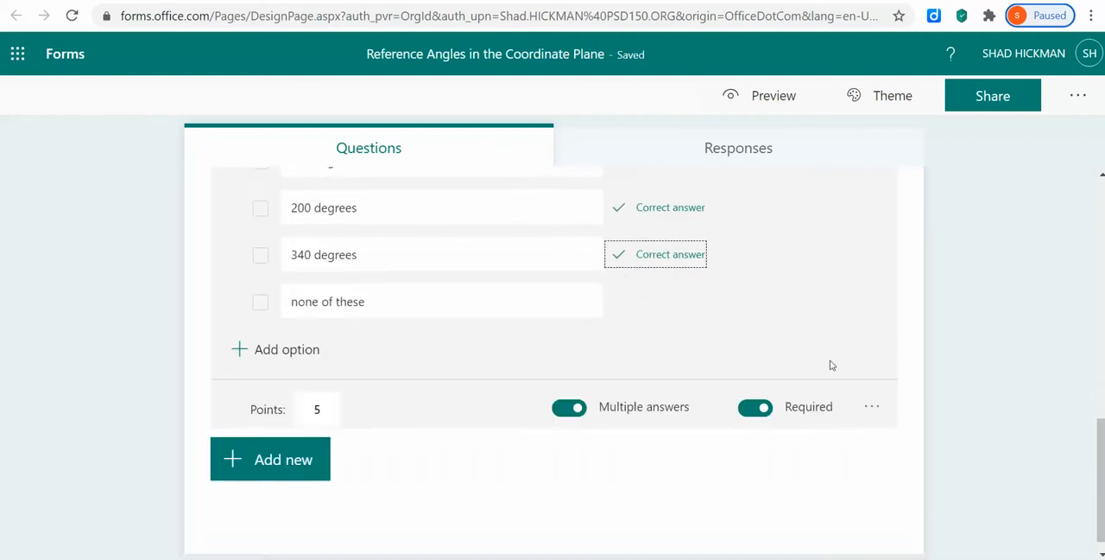
{"action": "scroll", "coordinate": [611, 489], "scroll_direction": "up", "scroll_amount": 7}
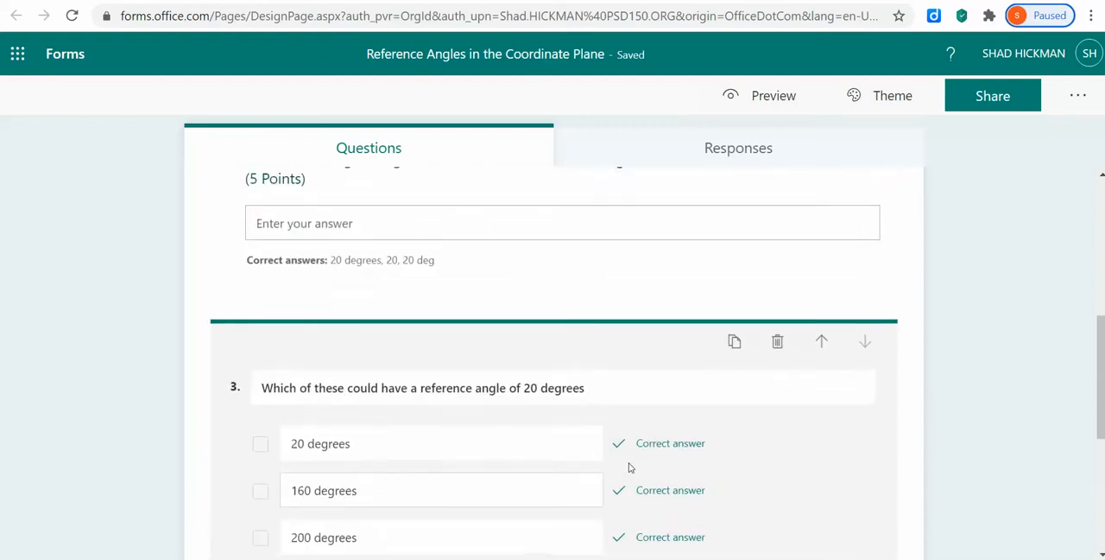
{"action": "scroll", "coordinate": [632, 467], "scroll_direction": "down", "scroll_amount": 7}
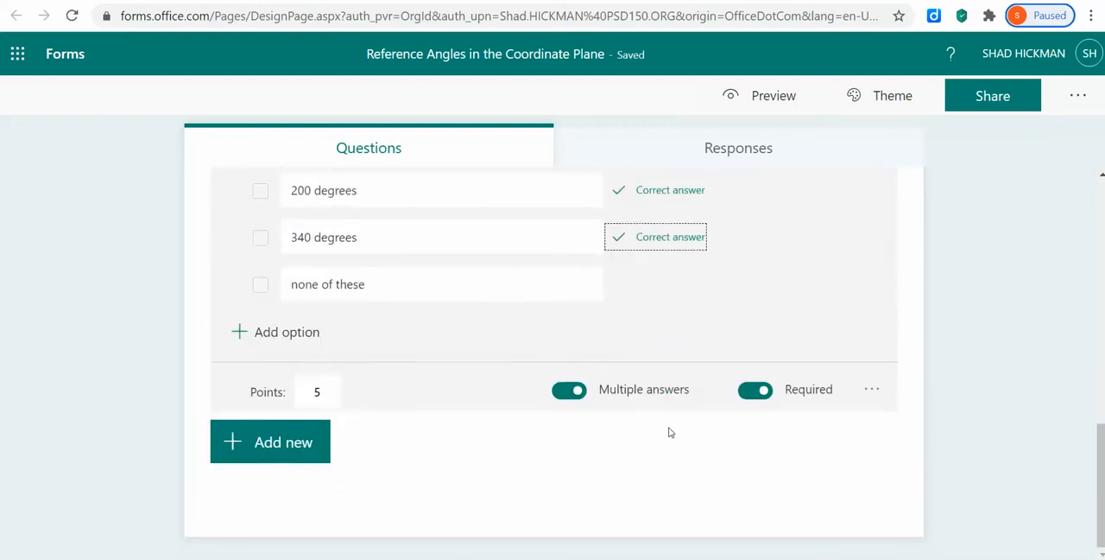
{"action": "left_click", "coordinate": [316, 449]}
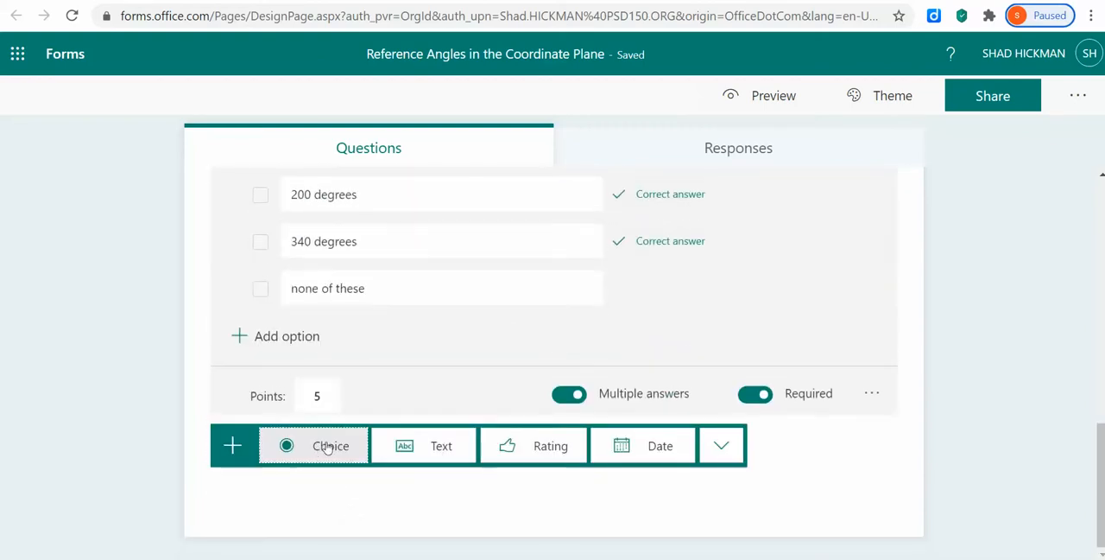
{"action": "left_click", "coordinate": [715, 447]}
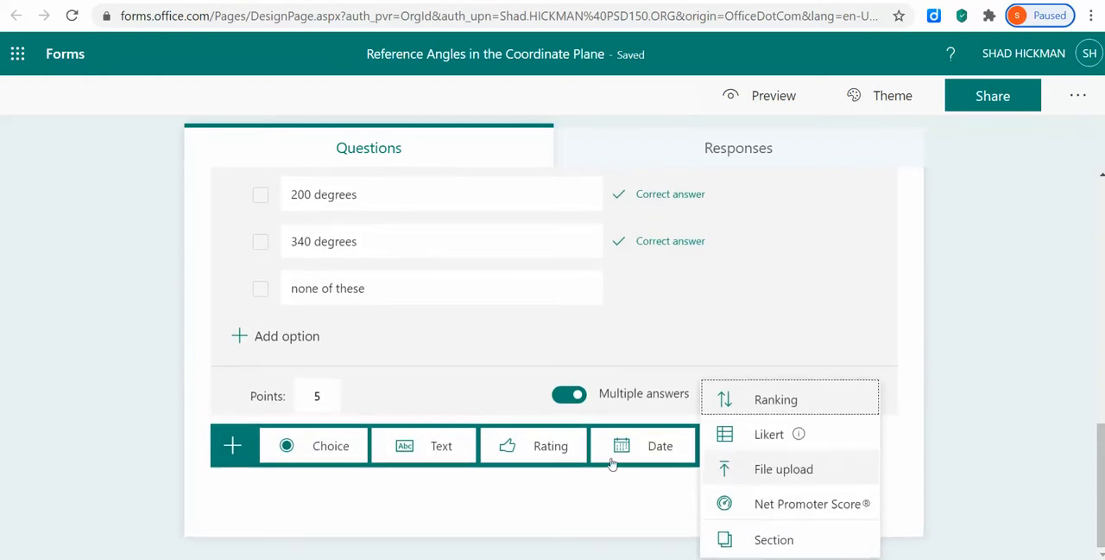
{"action": "mouse_move", "coordinate": [753, 437]}
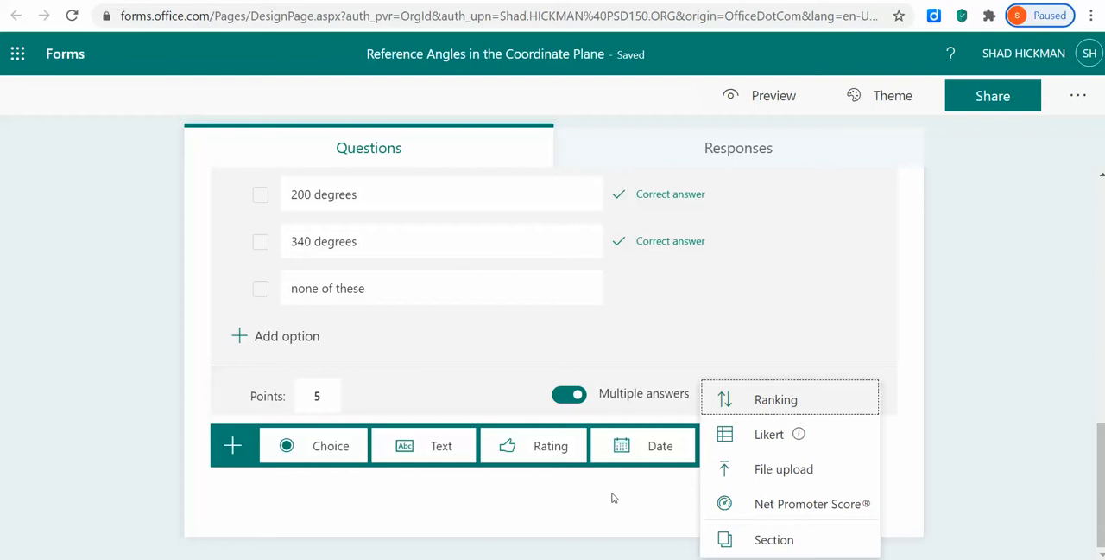
Close the list of additional question types and review the quiz's three questions with their correct answers and points.
{"action": "left_click", "coordinate": [604, 497]}
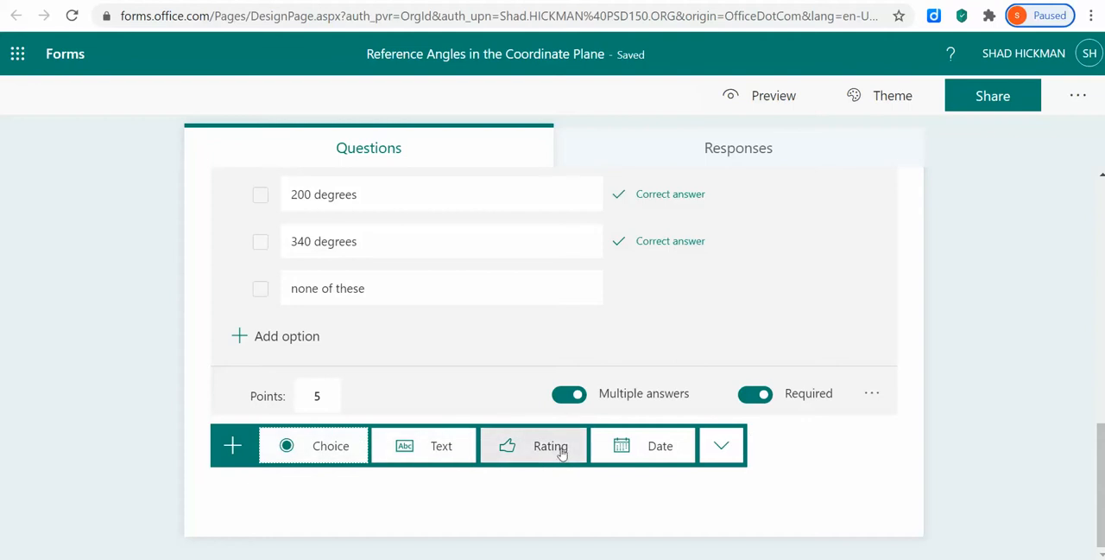
{"action": "scroll", "coordinate": [432, 448], "scroll_direction": "up", "scroll_amount": 1}
{"action": "scroll", "coordinate": [436, 440], "scroll_direction": "up", "scroll_amount": 10}
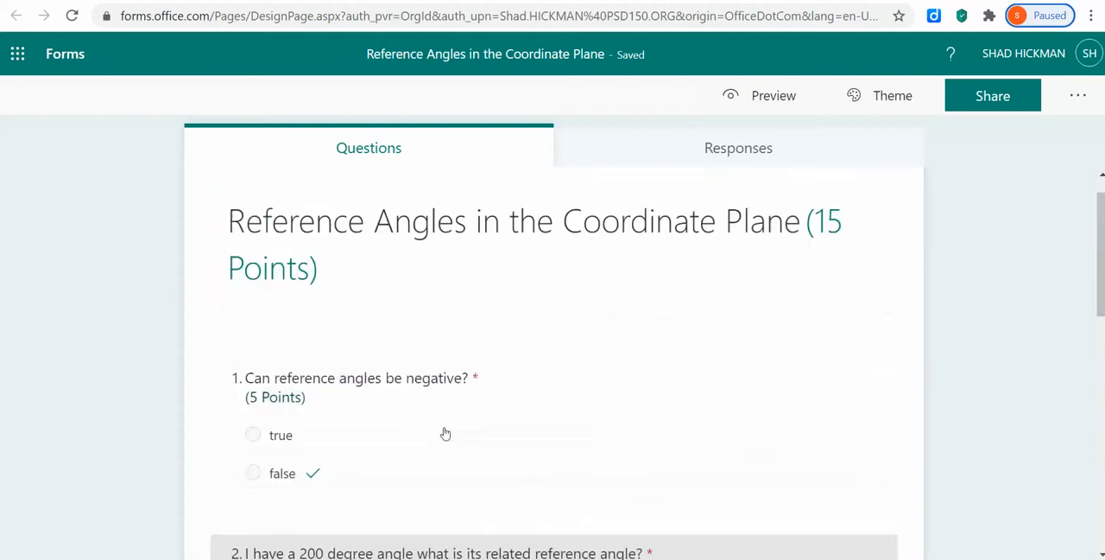
{"action": "scroll", "coordinate": [515, 396], "scroll_direction": "down", "scroll_amount": 5}
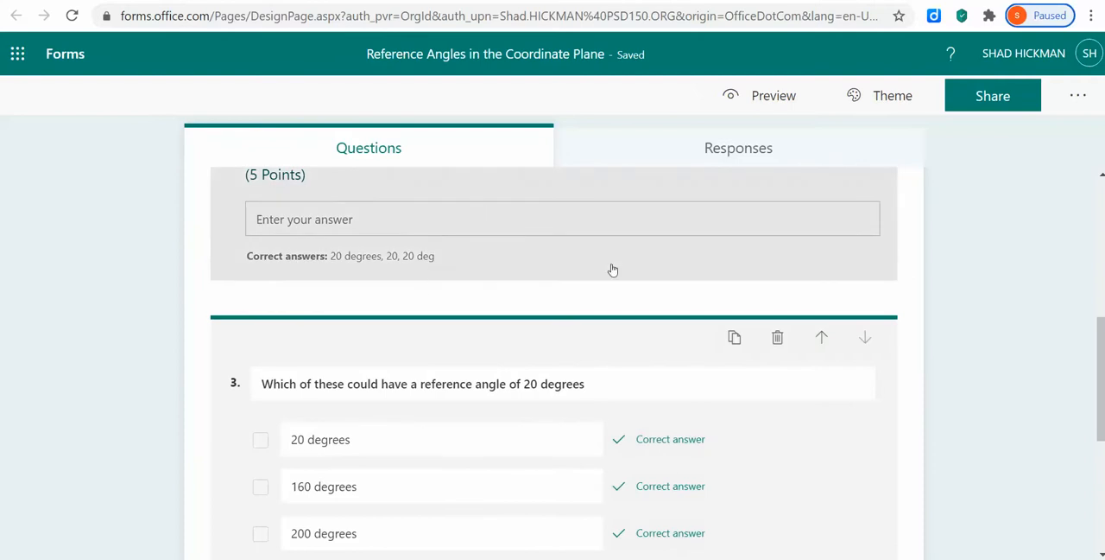
{"action": "scroll", "coordinate": [501, 259], "scroll_direction": "up", "scroll_amount": 3}
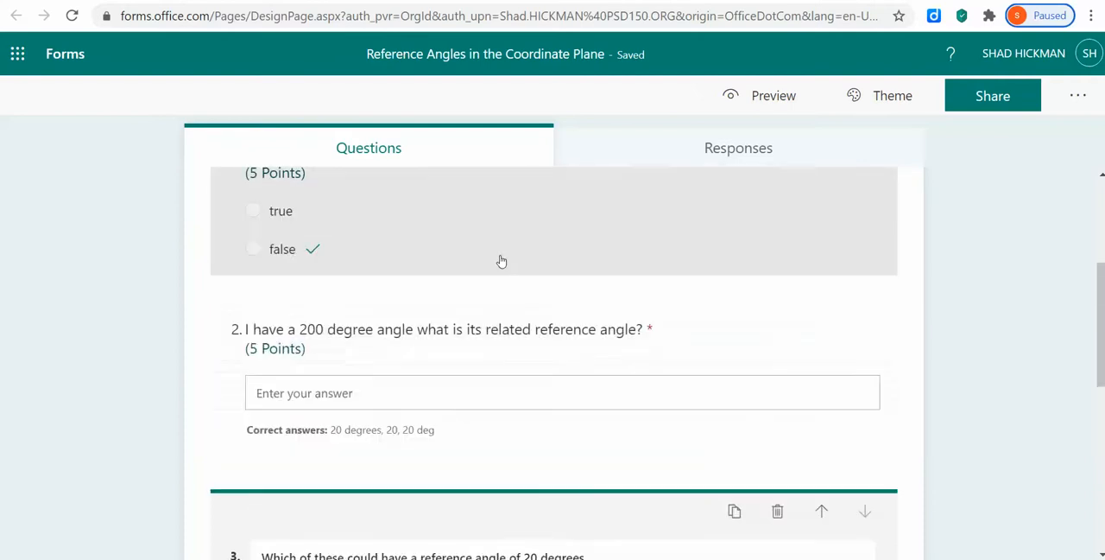
{"action": "scroll", "coordinate": [561, 346], "scroll_direction": "down", "scroll_amount": 1}
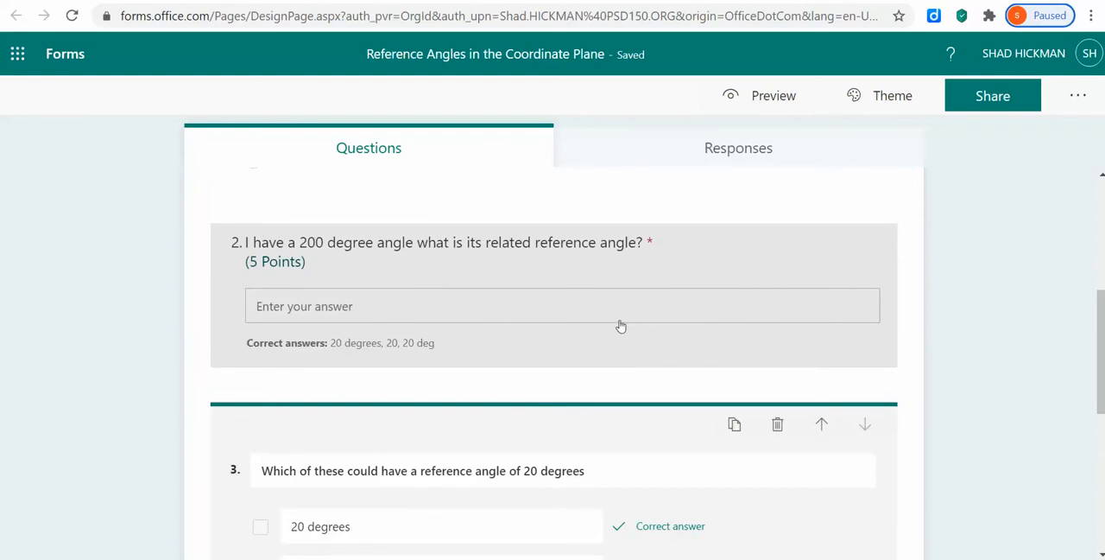
{"action": "scroll", "coordinate": [620, 325], "scroll_direction": "down", "scroll_amount": 5}
{"action": "scroll", "coordinate": [619, 378], "scroll_direction": "up", "scroll_amount": 4}
{"action": "scroll", "coordinate": [733, 346], "scroll_direction": "up", "scroll_amount": 2}
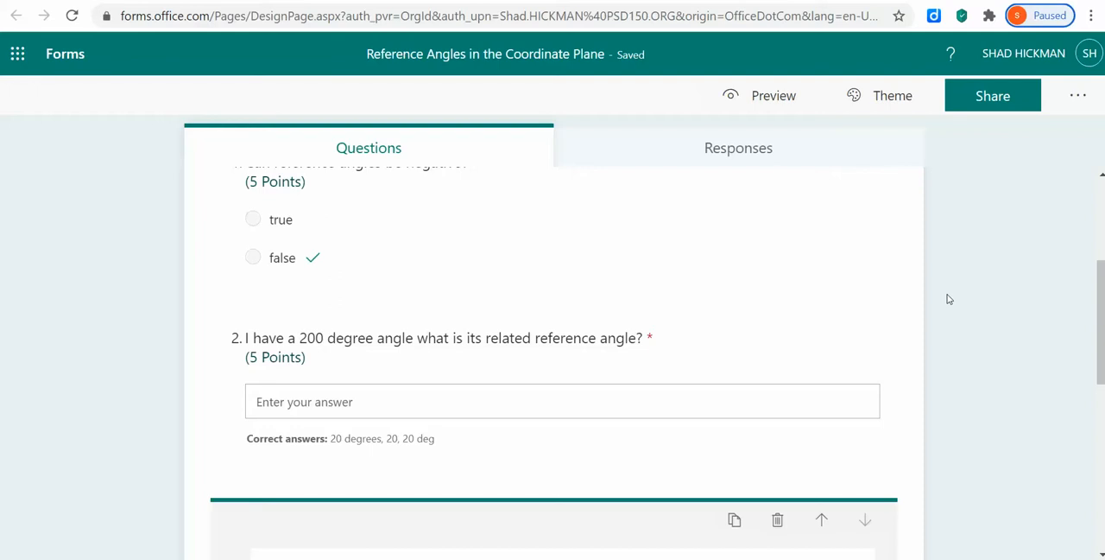
Return to the Forms home page and look through the recent forms and the group forms.
{"action": "left_click", "coordinate": [65, 64]}
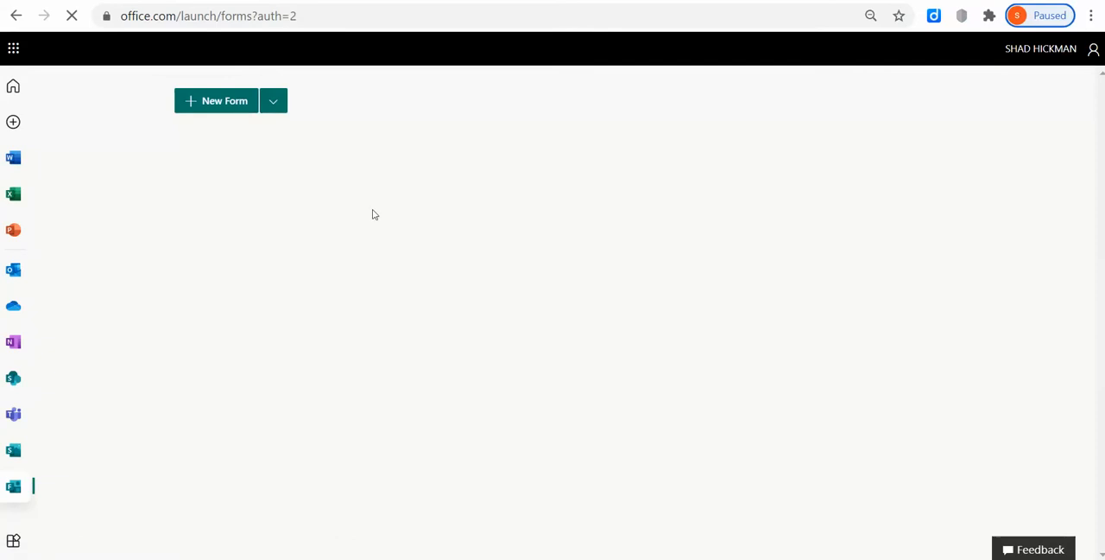
{"action": "scroll", "coordinate": [389, 380], "scroll_direction": "down", "scroll_amount": 3}
{"action": "scroll", "coordinate": [411, 422], "scroll_direction": "up", "scroll_amount": 4}
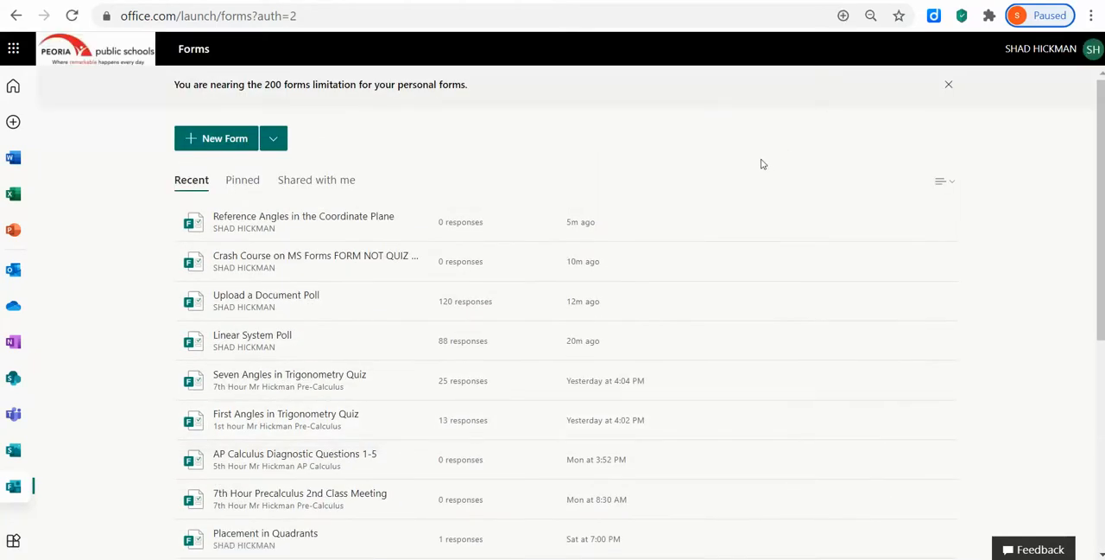
{"action": "scroll", "coordinate": [351, 362], "scroll_direction": "down", "scroll_amount": 5}
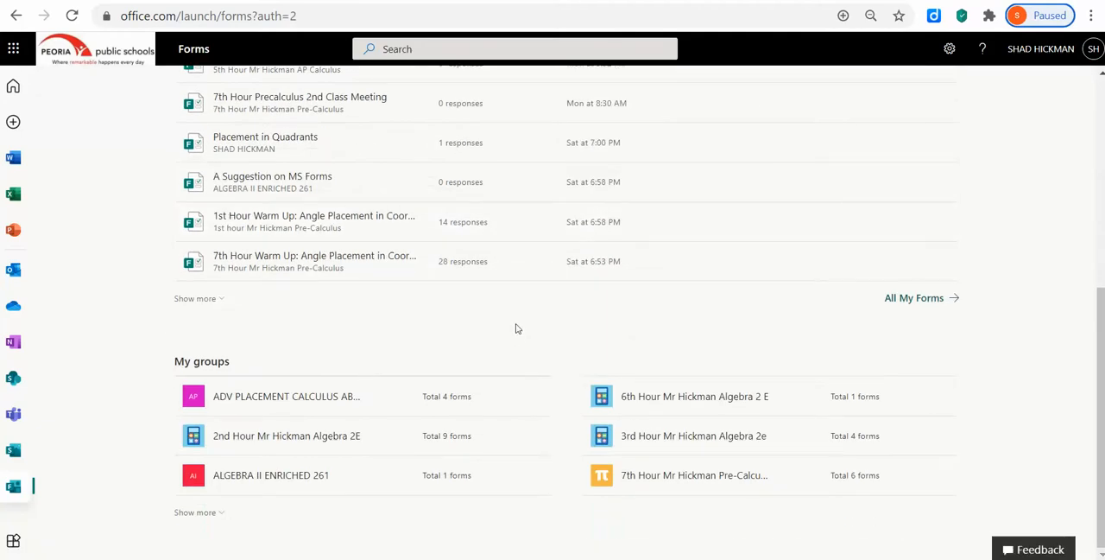
{"action": "scroll", "coordinate": [509, 335], "scroll_direction": "up", "scroll_amount": 3}
{"action": "scroll", "coordinate": [510, 335], "scroll_direction": "up", "scroll_amount": 2}
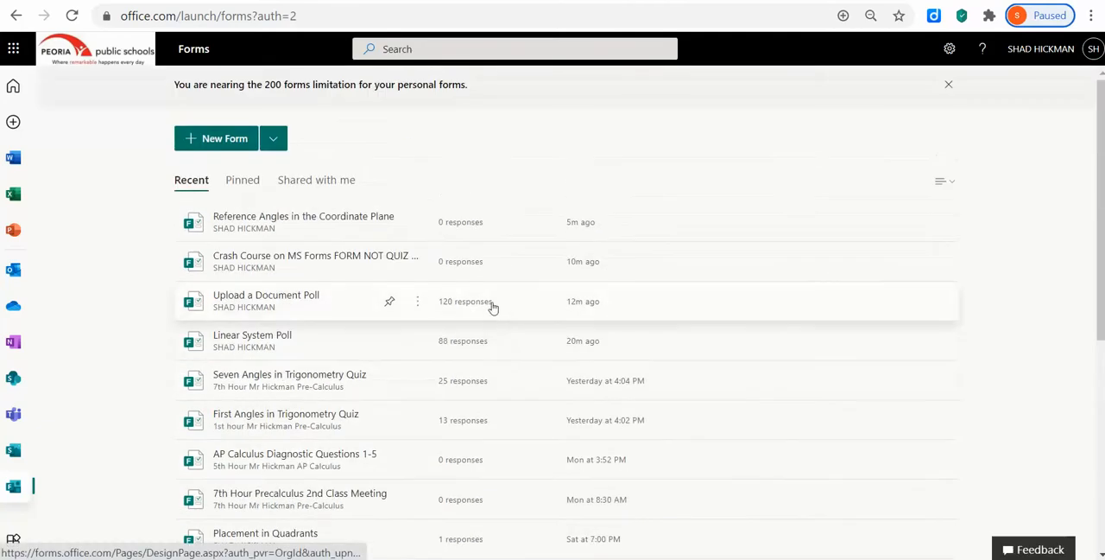
{"action": "scroll", "coordinate": [341, 371], "scroll_direction": "down", "scroll_amount": 4}
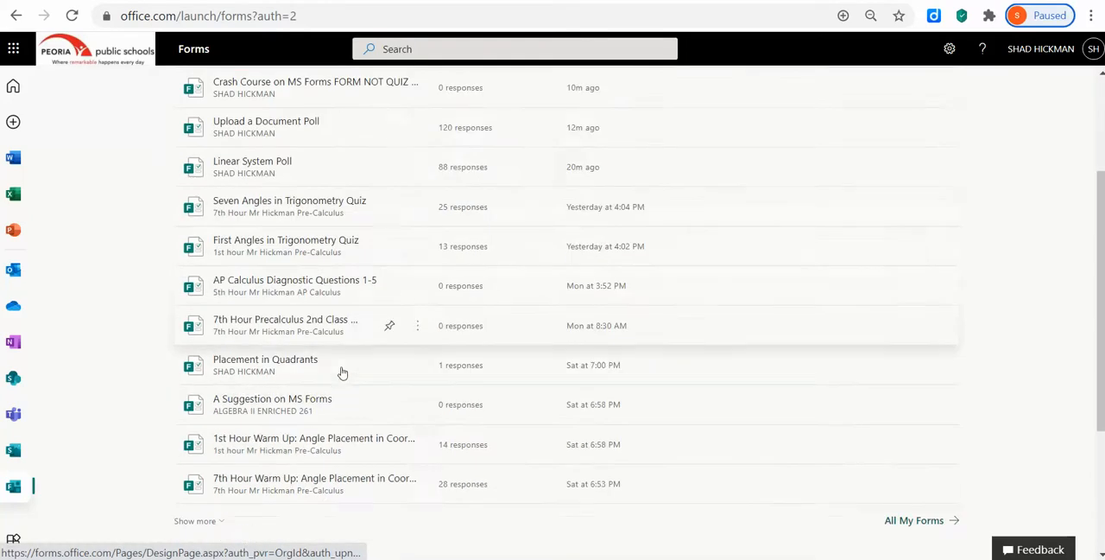
{"action": "scroll", "coordinate": [338, 381], "scroll_direction": "up", "scroll_amount": 4}
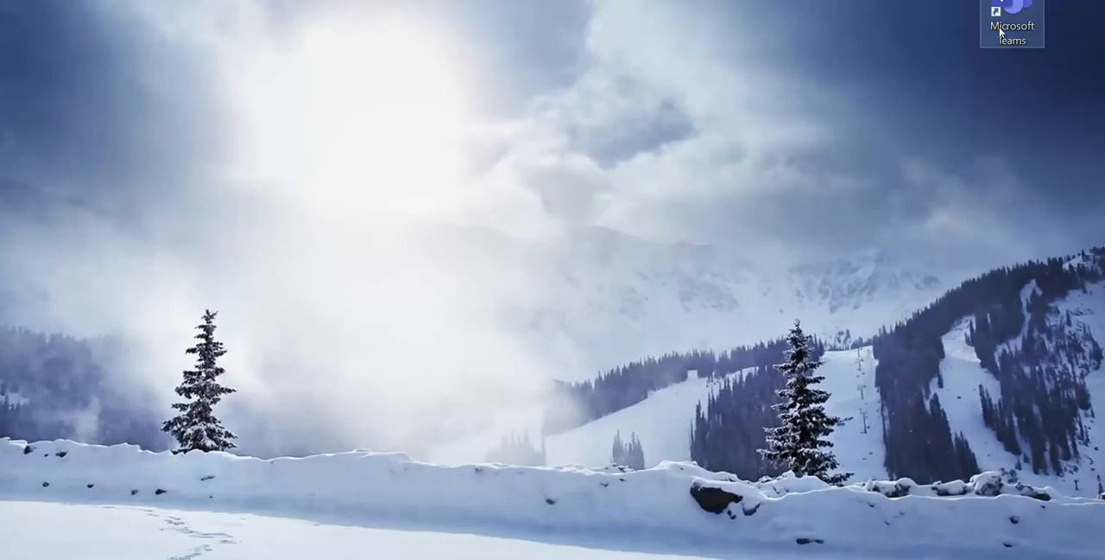
Switch to Microsoft Teams and open the assignments of the 1st hour Pre-Calculus team's General channel.
{"action": "double_click", "coordinate": [1000, 32]}
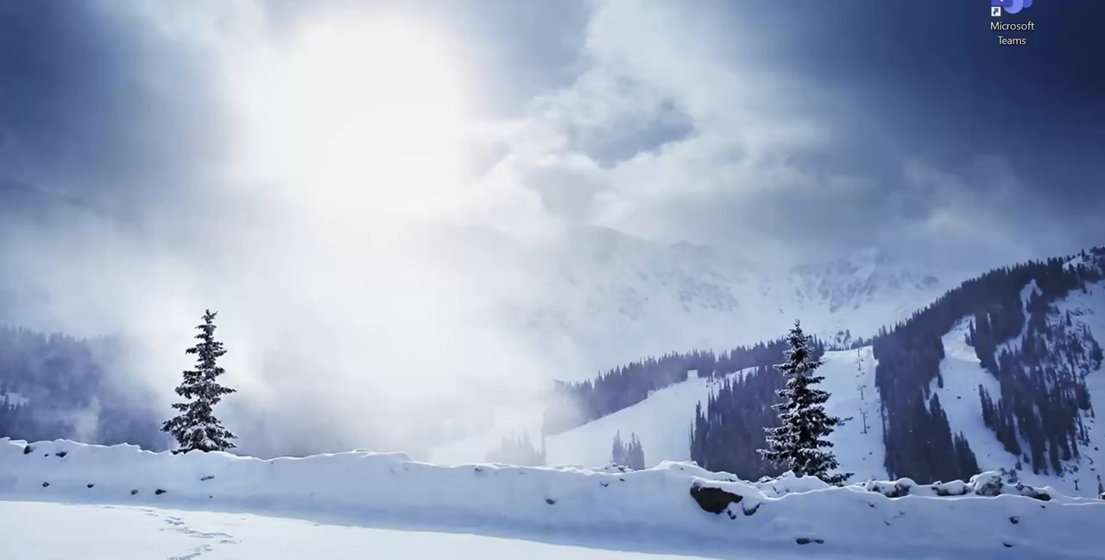
{"action": "mouse_move", "coordinate": [622, 559]}
{"action": "left_click_drag", "start_coordinate": [0, 24], "coordinate": [776, 11]}
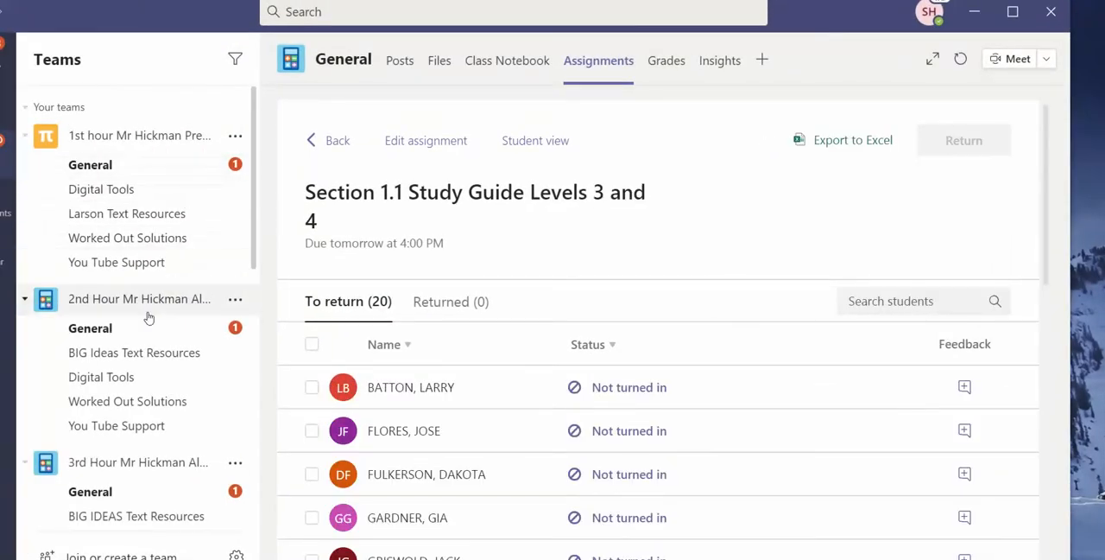
{"action": "left_click", "coordinate": [183, 168]}
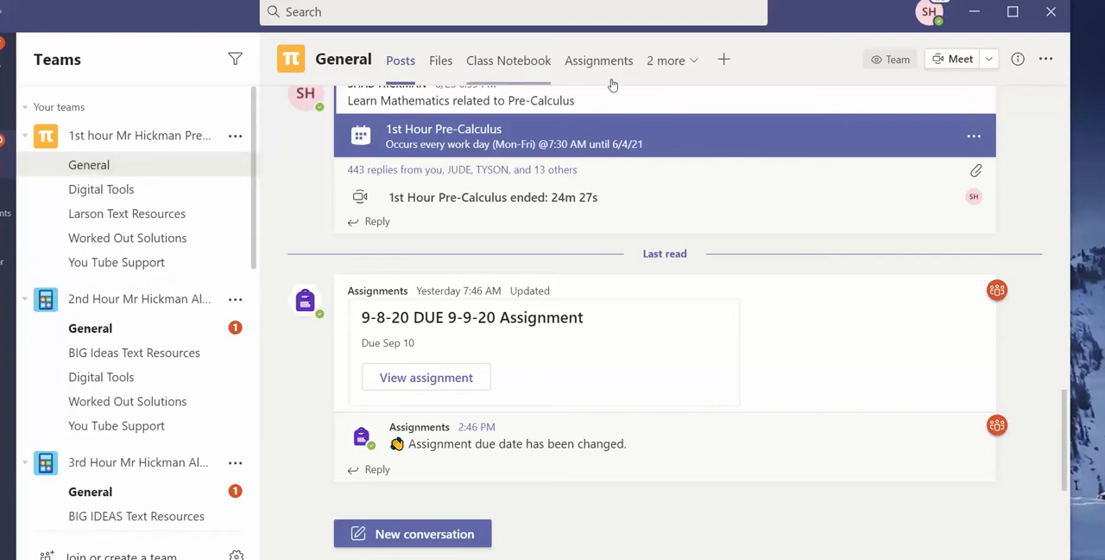
{"action": "left_click", "coordinate": [591, 63]}
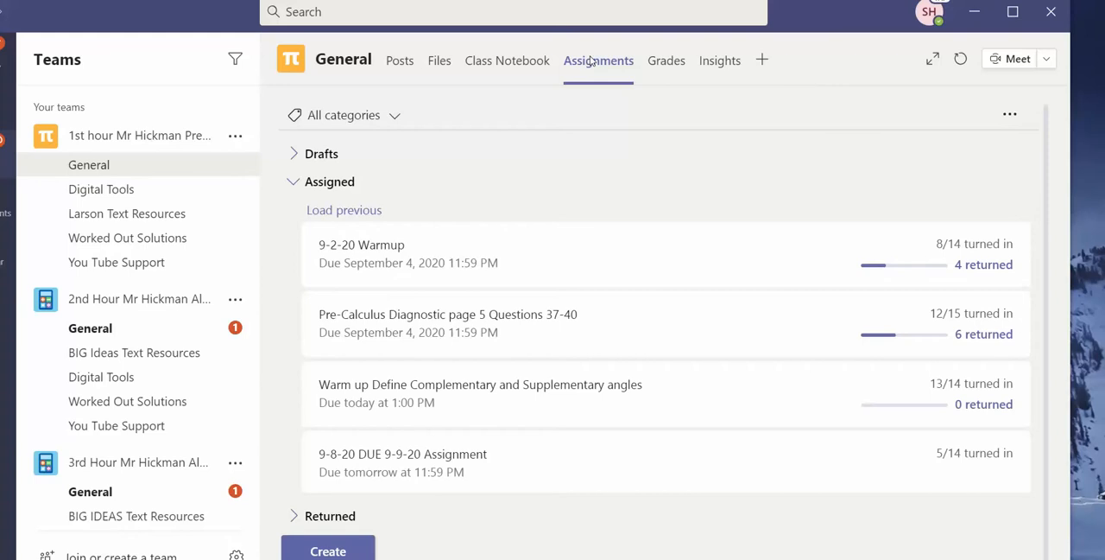
Create a quiz assignment from the existing "Reference Angles in the Coordinate Plane" quiz.
{"action": "left_click", "coordinate": [356, 550]}
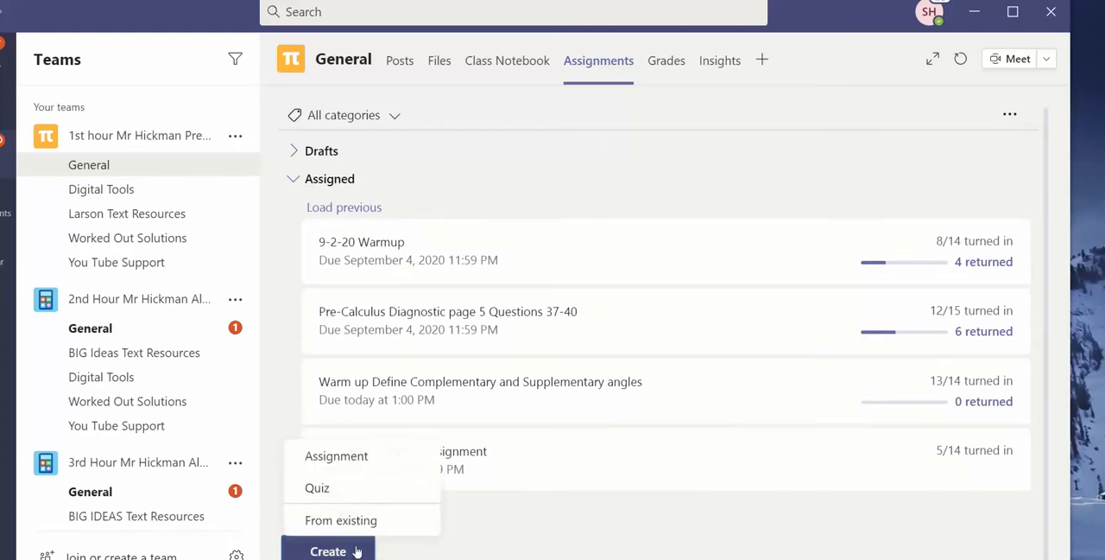
{"action": "left_click", "coordinate": [338, 492]}
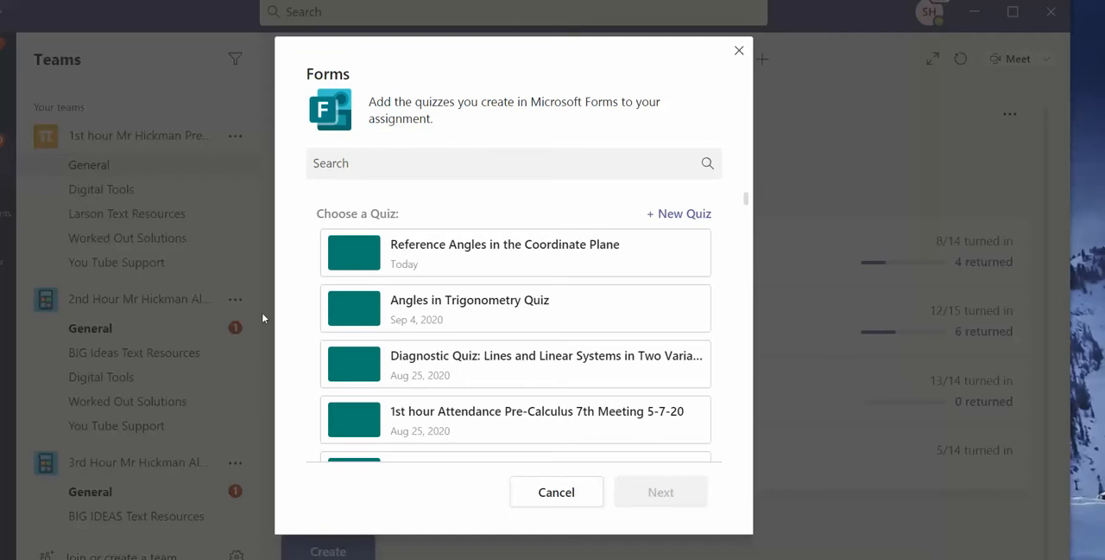
{"action": "left_click", "coordinate": [489, 255]}
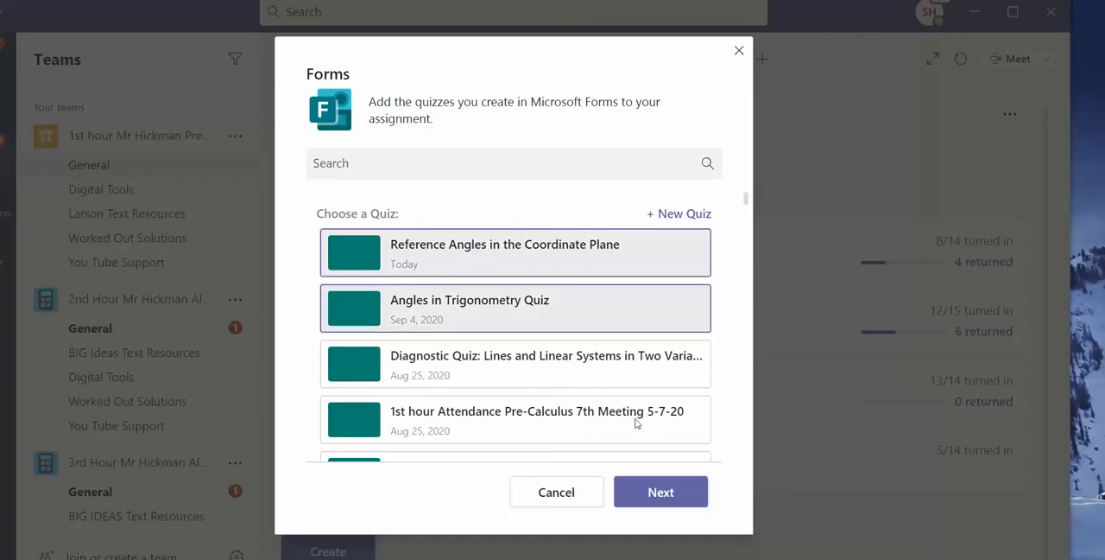
{"action": "left_click", "coordinate": [670, 495]}
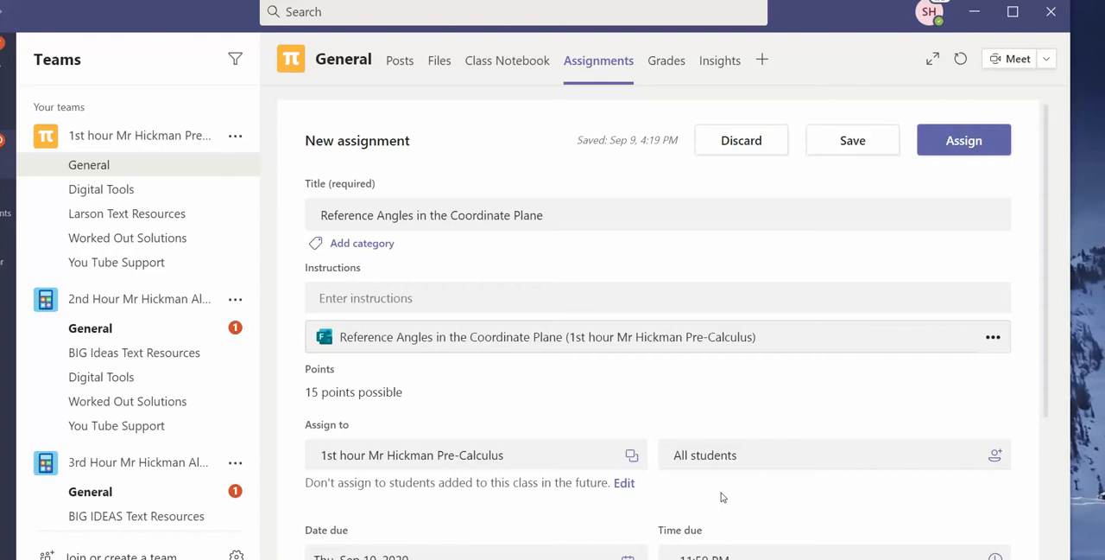
Enter "Take this practice quiz" as the assignment's instructions.
{"action": "left_click", "coordinate": [348, 298]}
{"action": "type", "text": "Take the"}
{"action": "key", "text": "BackSpace"}
{"action": "key", "text": "BackSpace"}
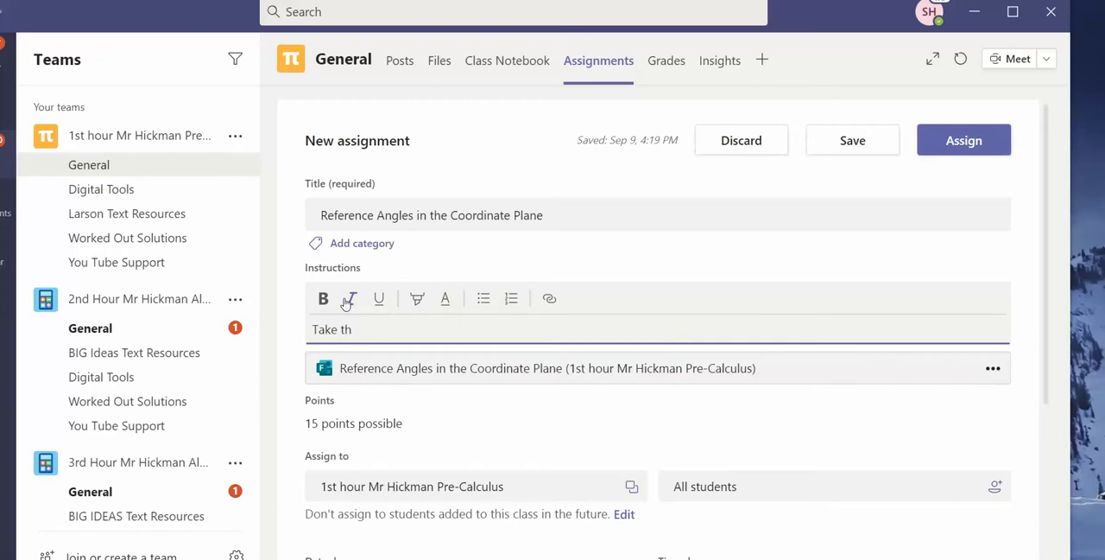
{"action": "type", "text": "is form"}
{"action": "key", "text": "BackSpace"}
{"action": "key", "text": "BackSpace"}
{"action": "key", "text": "BackSpace"}
{"action": "key", "text": "BackSpace"}
{"action": "type", "text": "practice "}
{"action": "type", "text": "qiu"}
{"action": "key", "text": "BackSpace"}
{"action": "key", "text": "BackSpace"}
{"action": "type", "text": "uiz"}
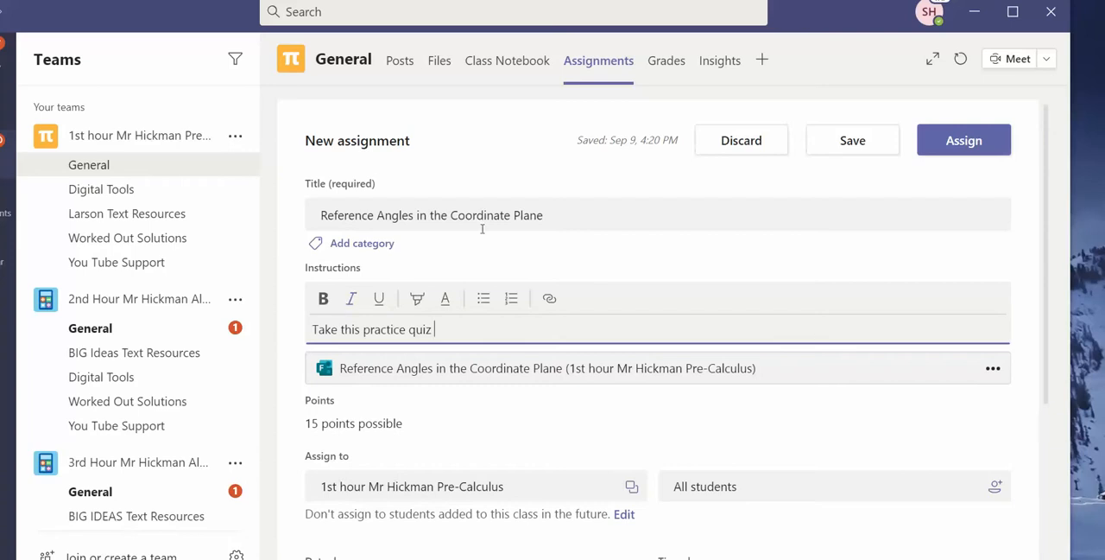
Set the assignment's due time to 8:13AM.
{"action": "scroll", "coordinate": [561, 285], "scroll_direction": "down", "scroll_amount": 3}
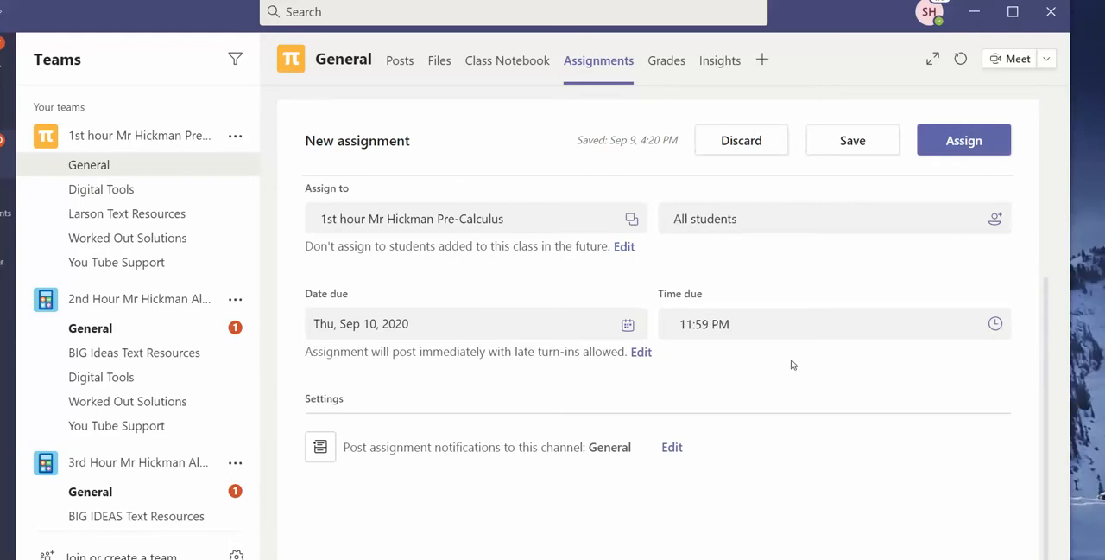
{"action": "left_click", "coordinate": [755, 327]}
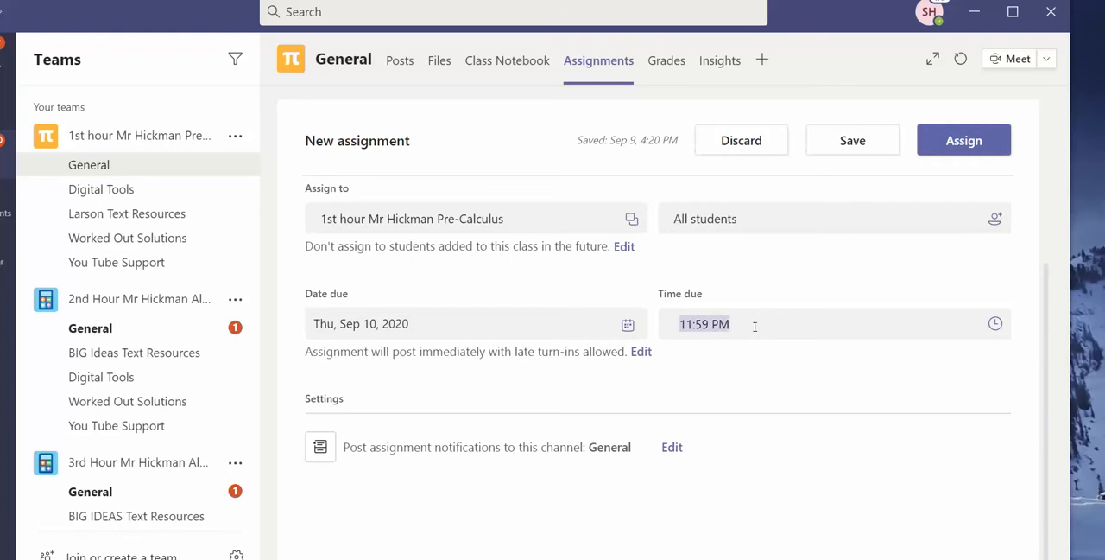
{"action": "left_click", "coordinate": [755, 326]}
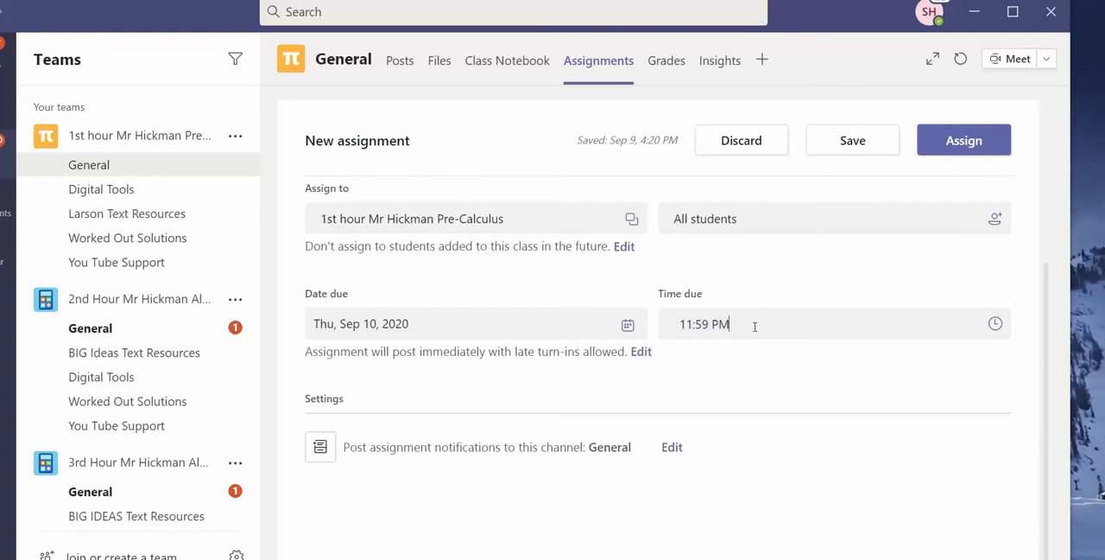
{"action": "key", "text": "BackSpace"}
{"action": "key", "text": "BackSpace"}
{"action": "key", "text": "BackSpace"}
{"action": "key", "text": "BackSpace"}
{"action": "key", "text": "BackSpace"}
{"action": "key", "text": "BackSpace"}
{"action": "key", "text": "BackSpace"}
{"action": "key", "text": "BackSpace"}
{"action": "type", "text": "8"}
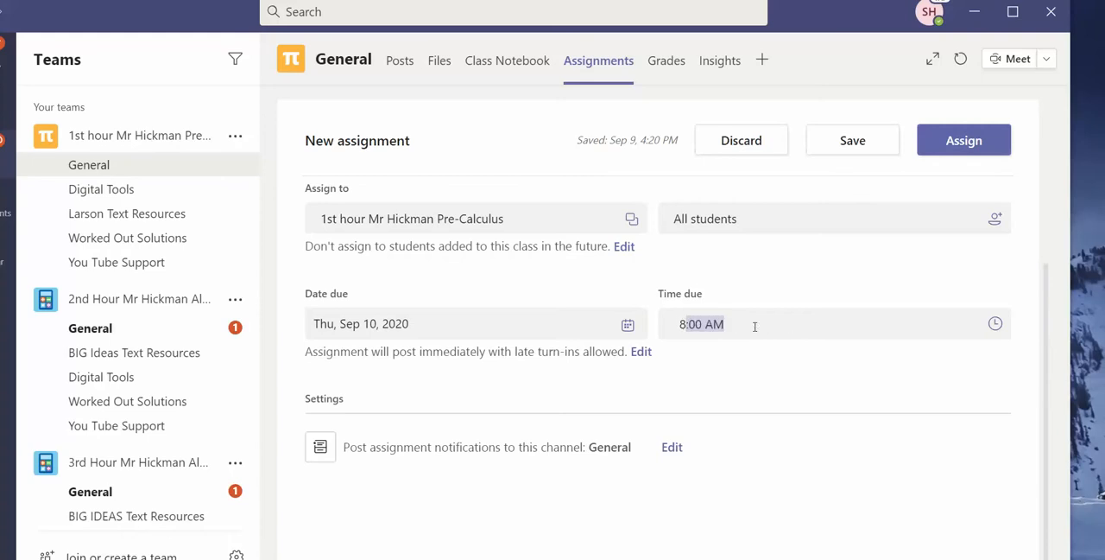
{"action": "type", "text": ":13"}
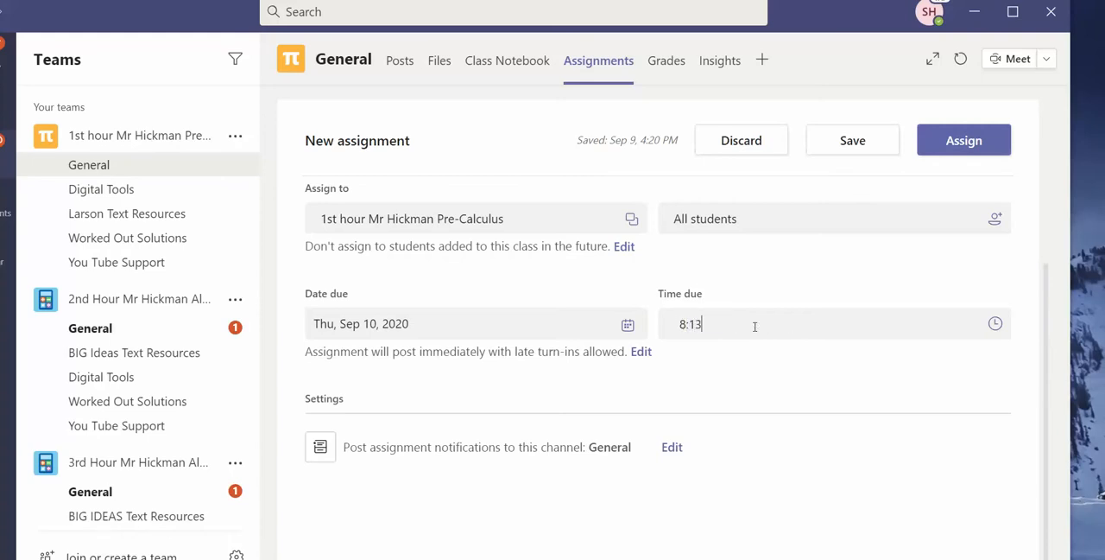
{"action": "type", "text": "AM"}
Review the new assignment's details and save it as a draft without assigning it.
{"action": "scroll", "coordinate": [739, 330], "scroll_direction": "up", "scroll_amount": 1}
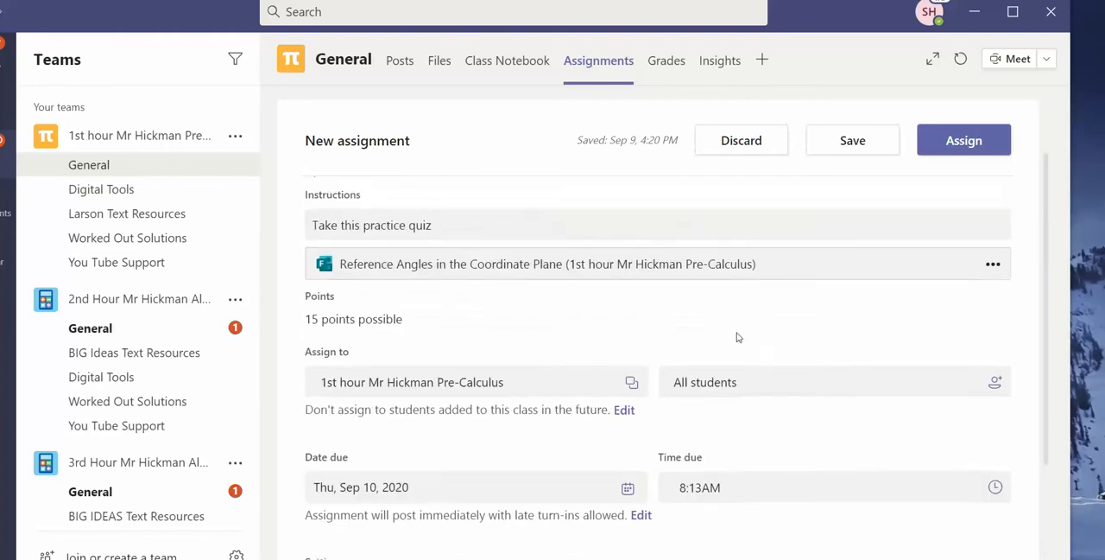
{"action": "scroll", "coordinate": [739, 330], "scroll_direction": "up", "scroll_amount": 2}
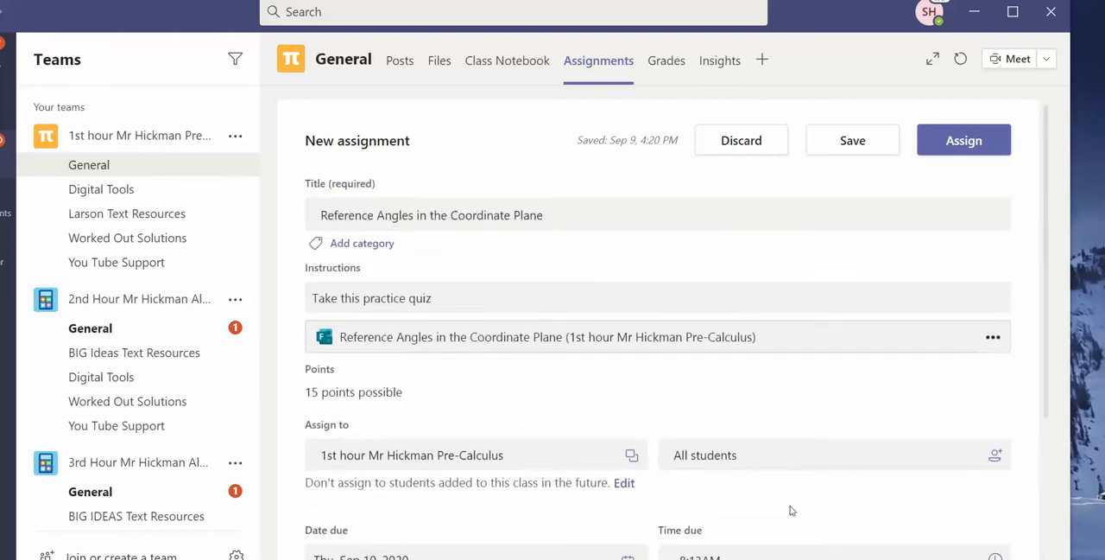
{"action": "scroll", "coordinate": [792, 501], "scroll_direction": "down", "scroll_amount": 2}
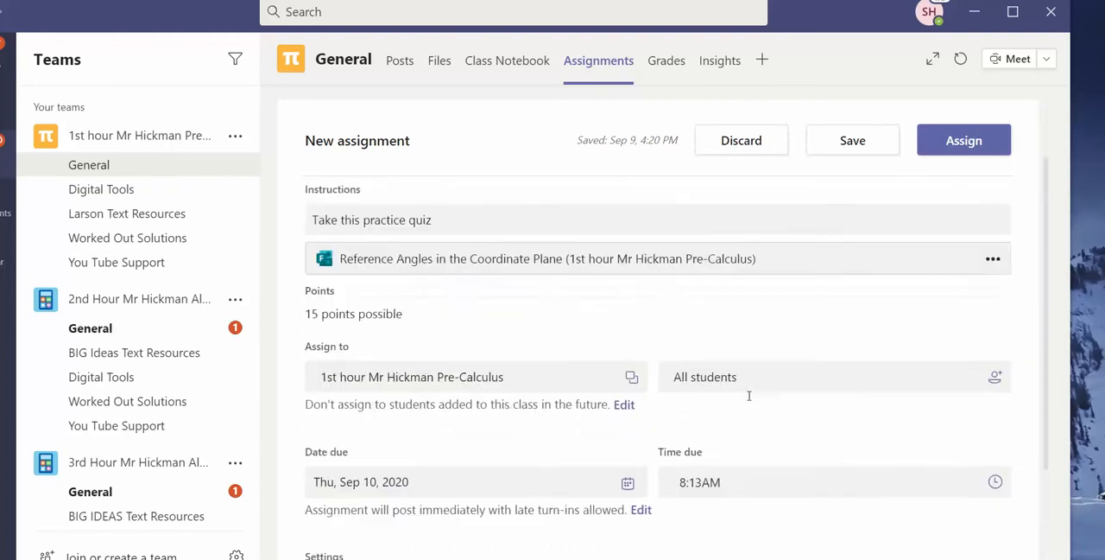
{"action": "scroll", "coordinate": [749, 395], "scroll_direction": "up", "scroll_amount": 2}
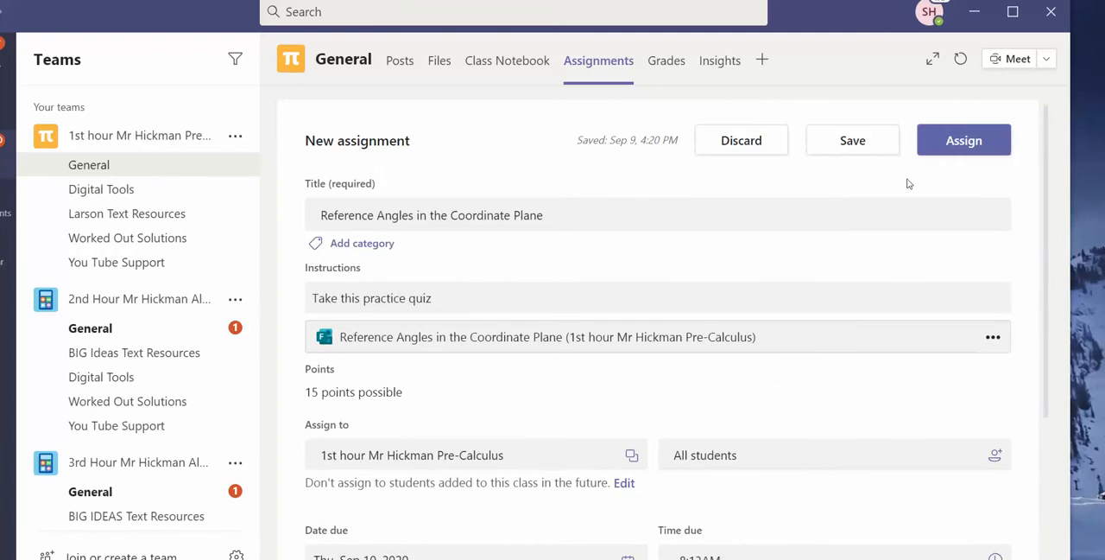
{"action": "left_click", "coordinate": [851, 154]}
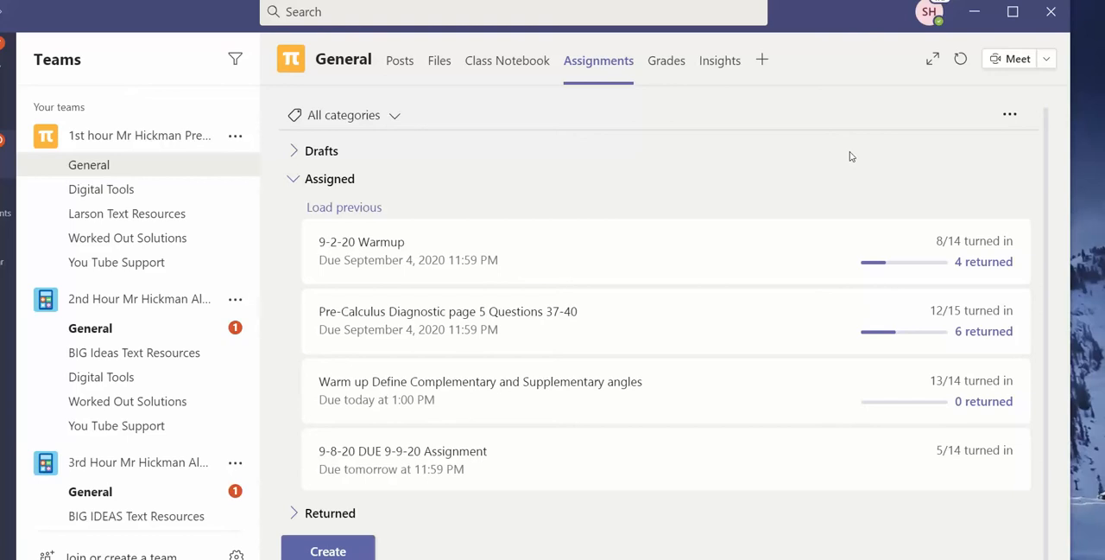
Reopen the "Reference Angles in the Coordinate Plane" draft from the drafts list to check it, and save it again.
{"action": "left_click", "coordinate": [320, 156]}
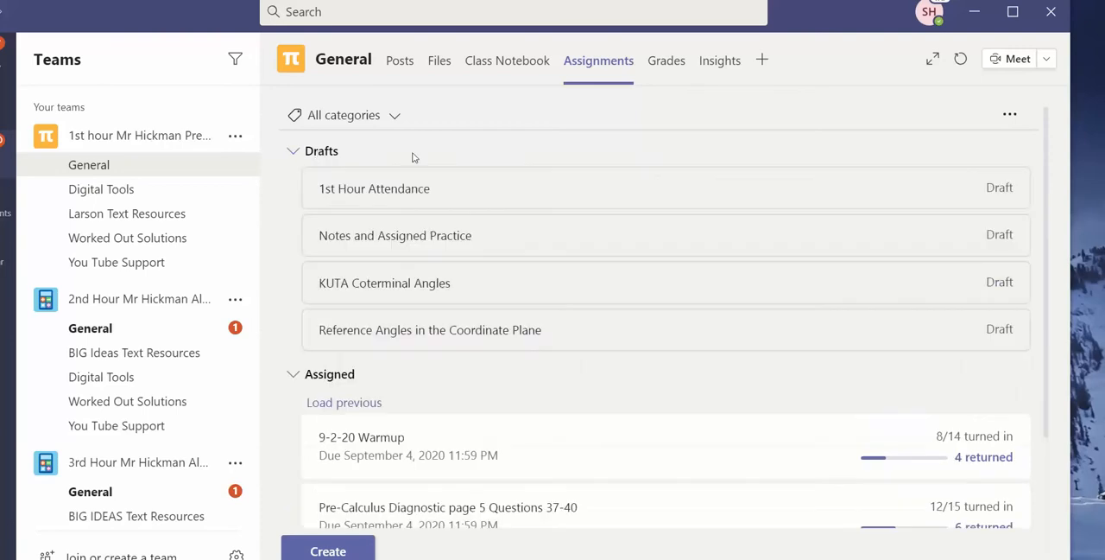
{"action": "left_click", "coordinate": [516, 335]}
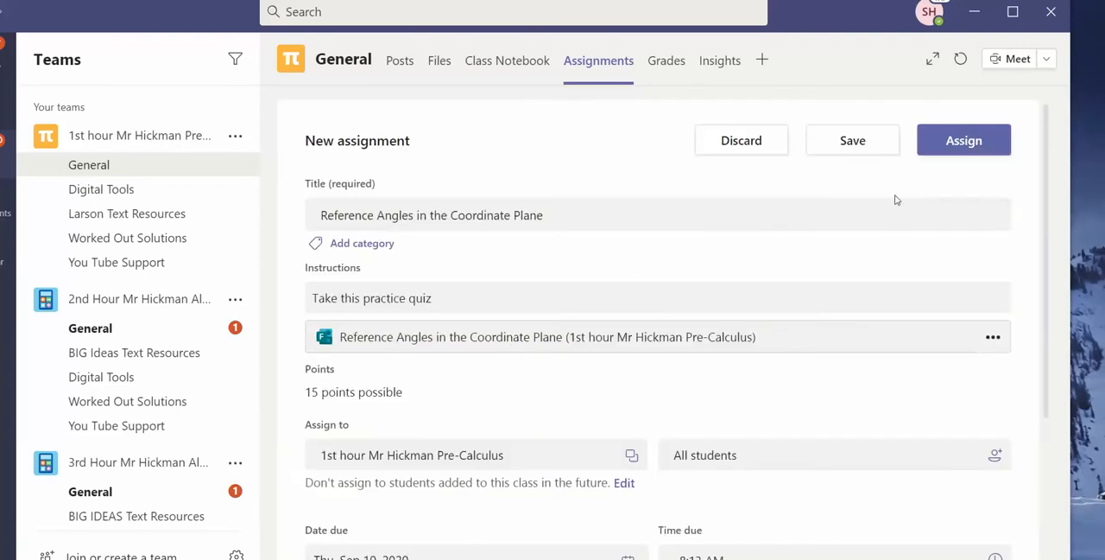
{"action": "left_click", "coordinate": [866, 152]}
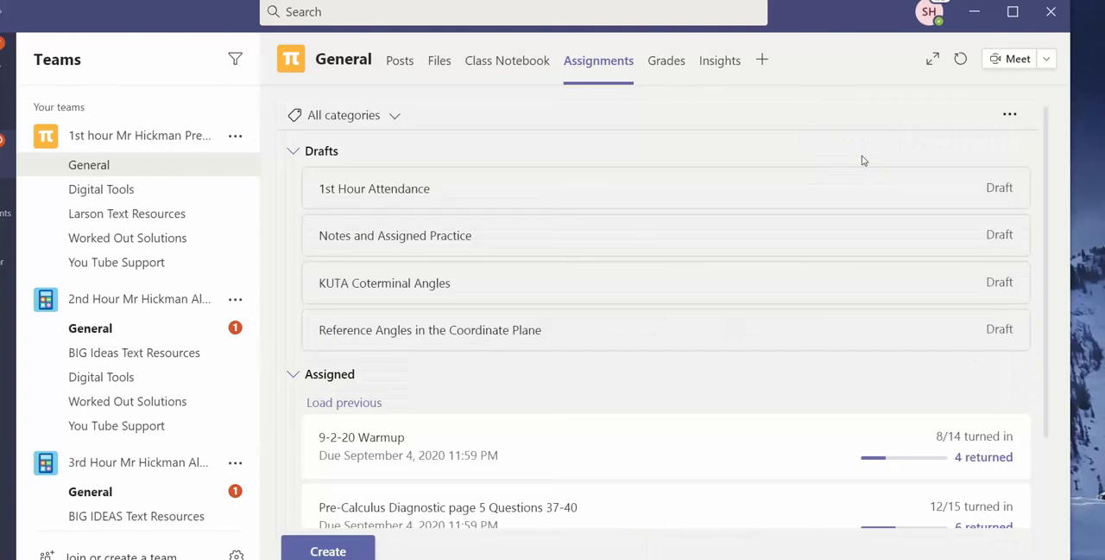
Assign the "Reference Angles in the Coordinate Plane" draft to the 1st hour Pre-Calculus class and check for it among the assigned work.
{"action": "scroll", "coordinate": [667, 298], "scroll_direction": "down", "scroll_amount": 3}
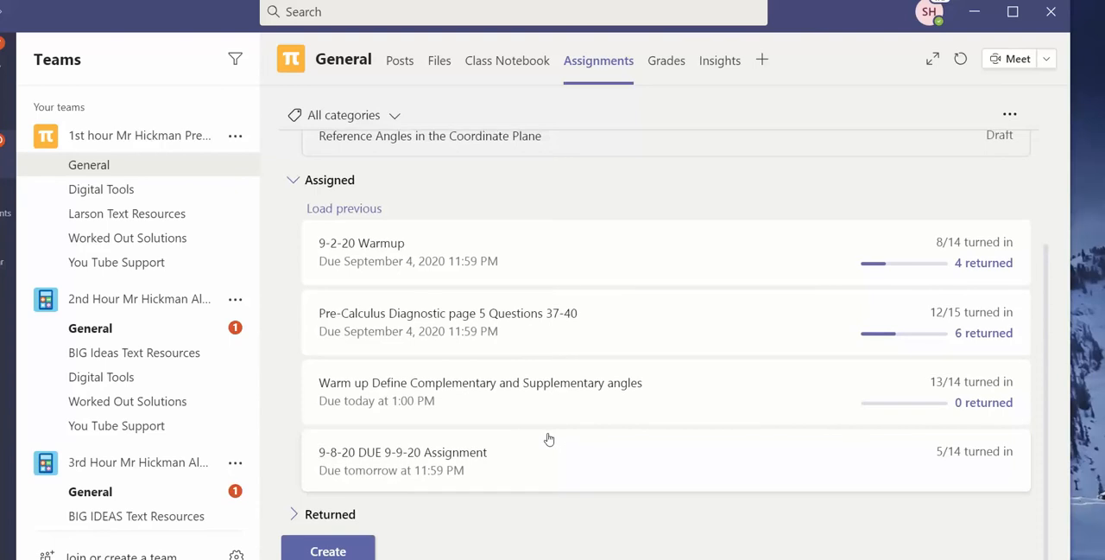
{"action": "scroll", "coordinate": [547, 436], "scroll_direction": "up", "scroll_amount": 3}
{"action": "scroll", "coordinate": [549, 430], "scroll_direction": "down", "scroll_amount": 1}
{"action": "scroll", "coordinate": [550, 429], "scroll_direction": "down", "scroll_amount": 2}
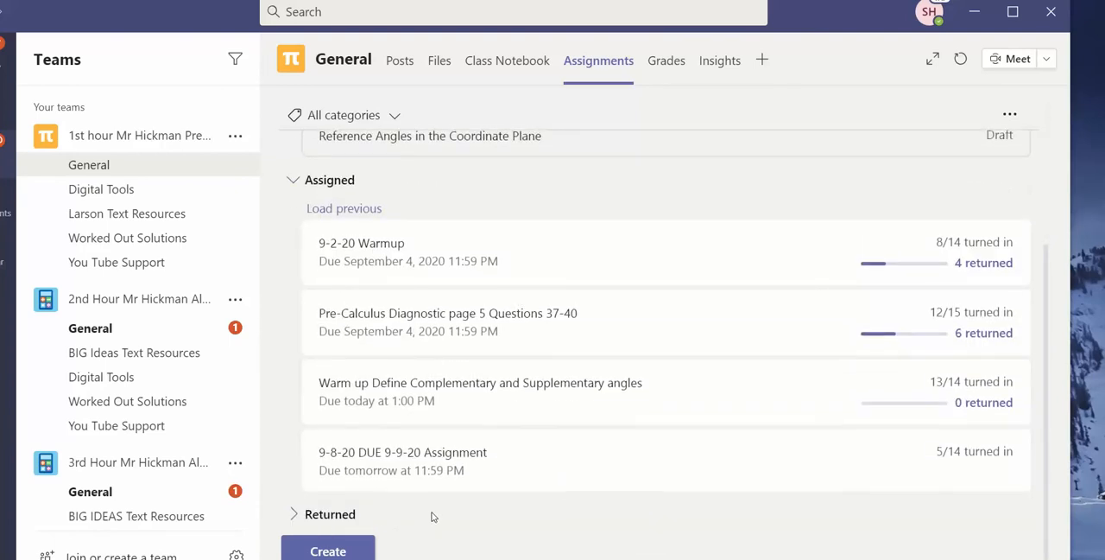
{"action": "scroll", "coordinate": [429, 515], "scroll_direction": "up", "scroll_amount": 3}
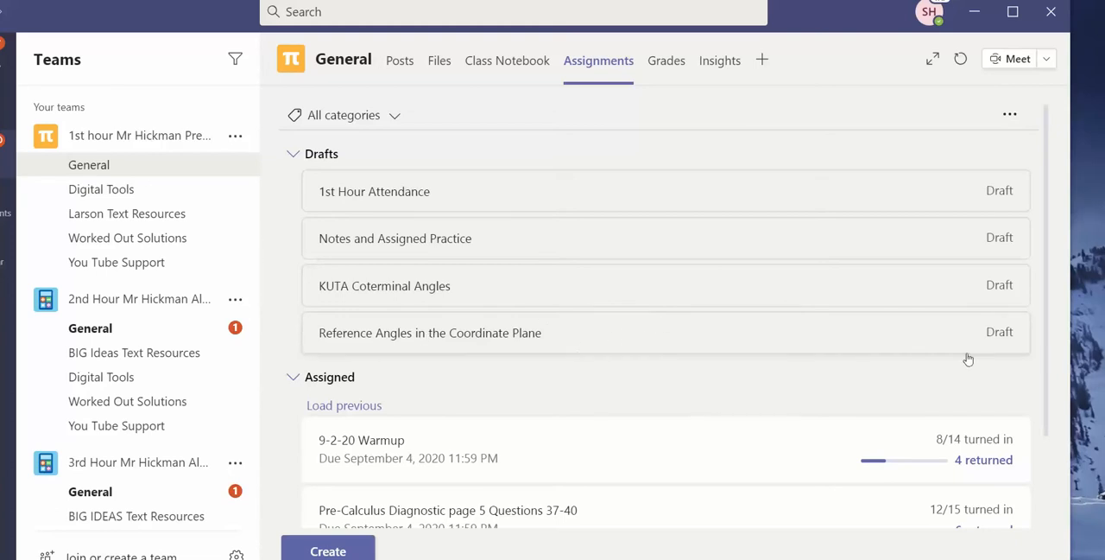
{"action": "left_click", "coordinate": [427, 352]}
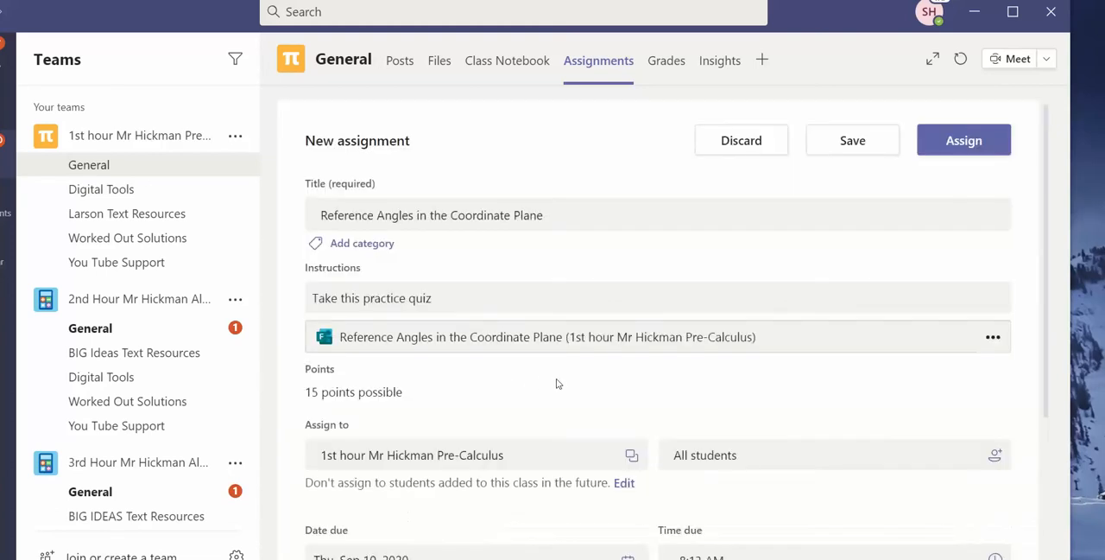
{"action": "left_click", "coordinate": [1002, 140]}
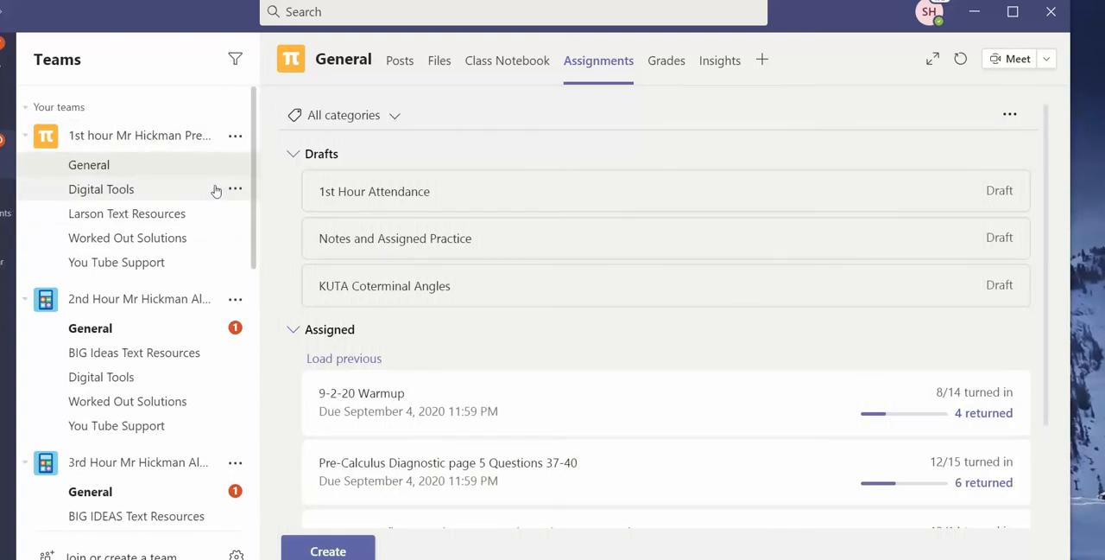
{"action": "scroll", "coordinate": [579, 397], "scroll_direction": "down", "scroll_amount": 1}
{"action": "scroll", "coordinate": [573, 378], "scroll_direction": "down", "scroll_amount": 2}
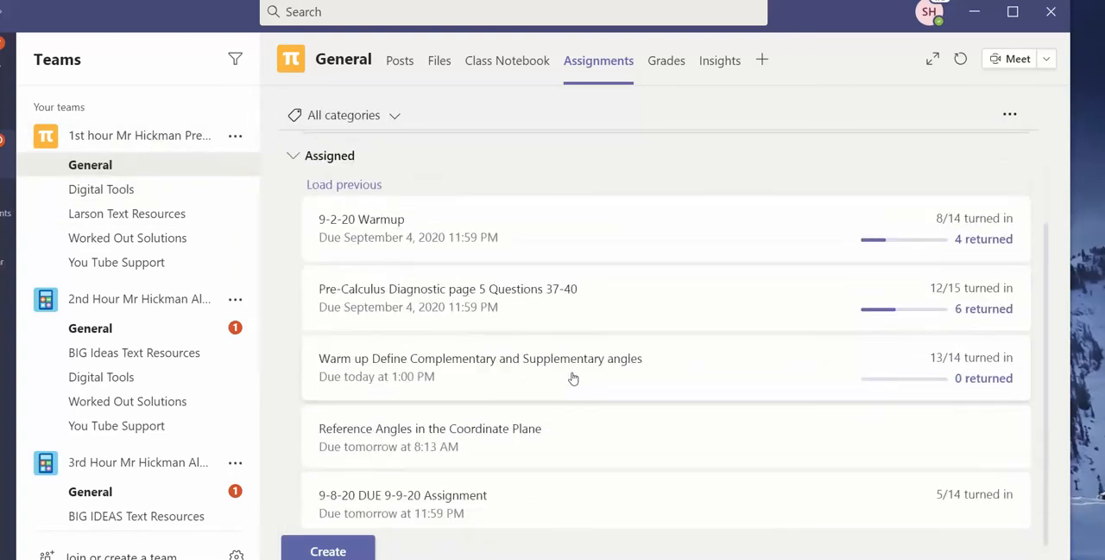
{"action": "scroll", "coordinate": [572, 371], "scroll_direction": "up", "scroll_amount": 3}
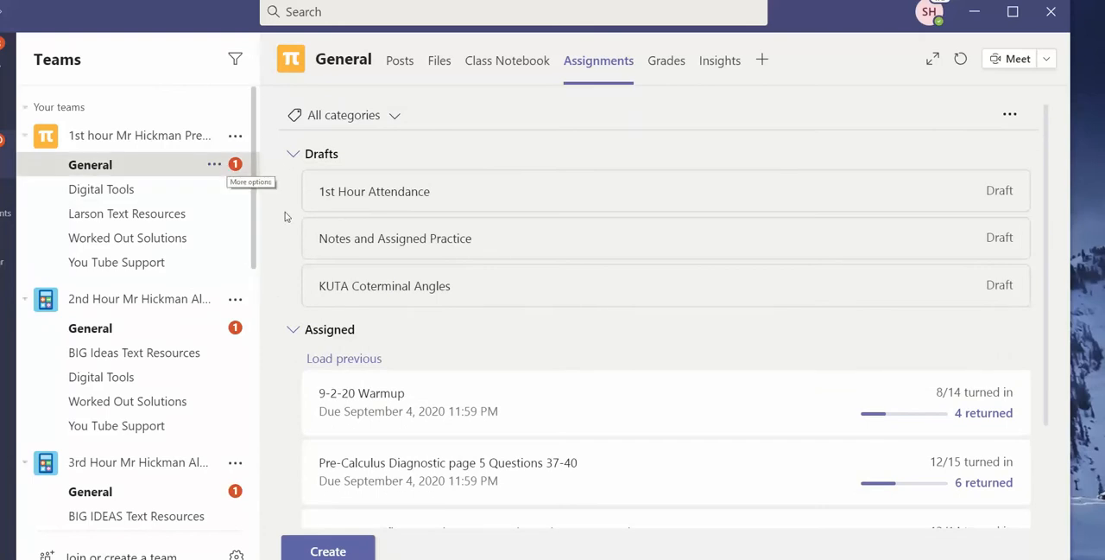
{"action": "scroll", "coordinate": [503, 397], "scroll_direction": "down", "scroll_amount": 3}
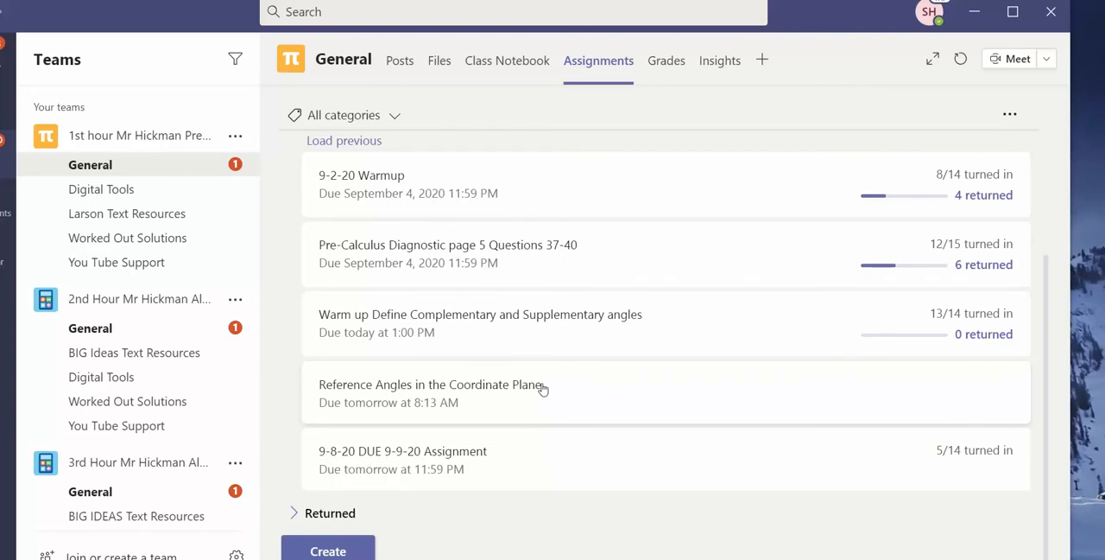
Open the assignments of the 7th Hour Pre-Calculus team's General channel and look through its assigned work.
{"action": "scroll", "coordinate": [142, 199], "scroll_direction": "down", "scroll_amount": 1}
{"action": "scroll", "coordinate": [147, 220], "scroll_direction": "down", "scroll_amount": 12}
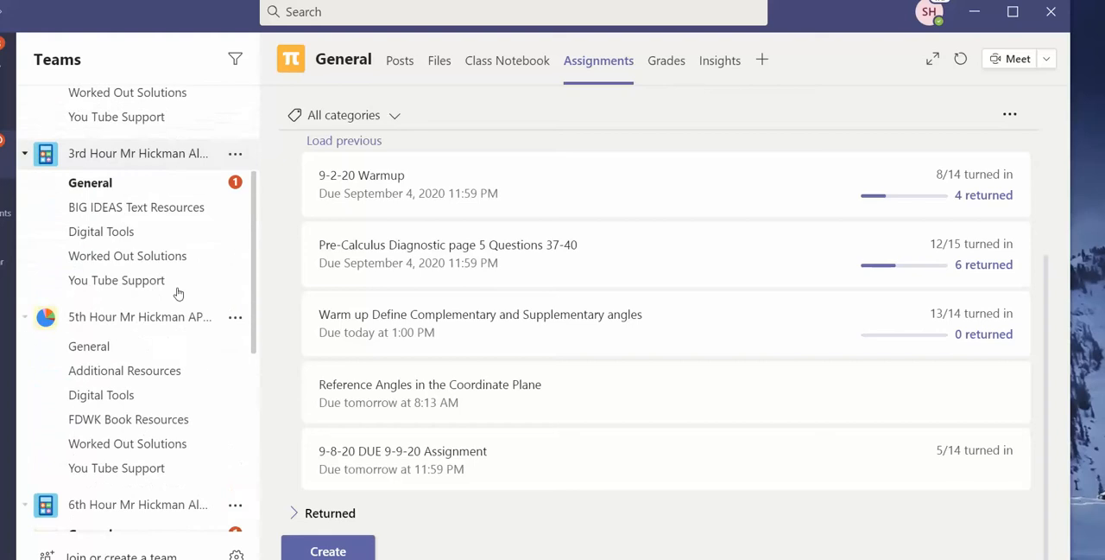
{"action": "left_click", "coordinate": [126, 373]}
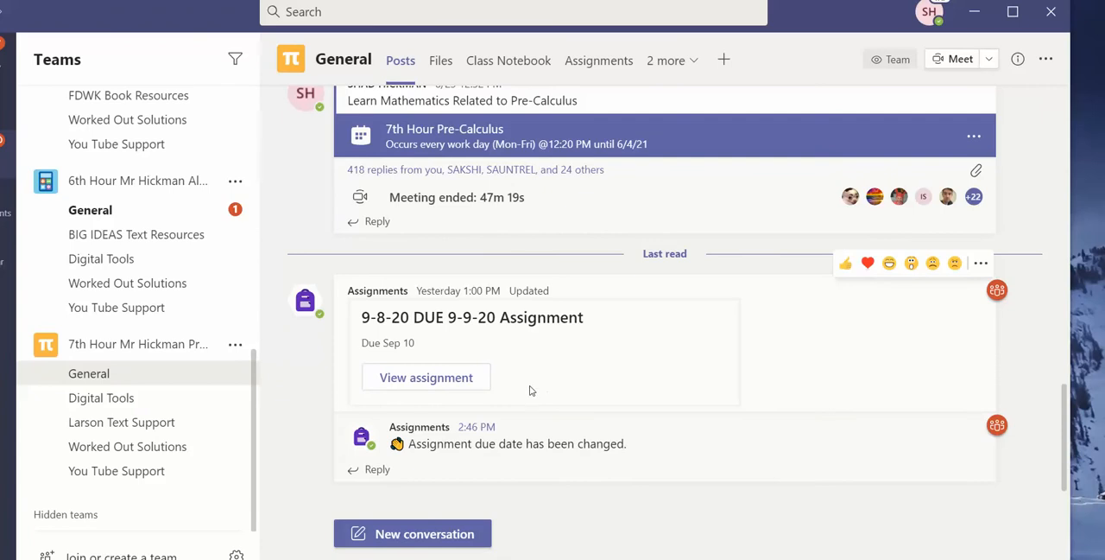
{"action": "left_click", "coordinate": [588, 62]}
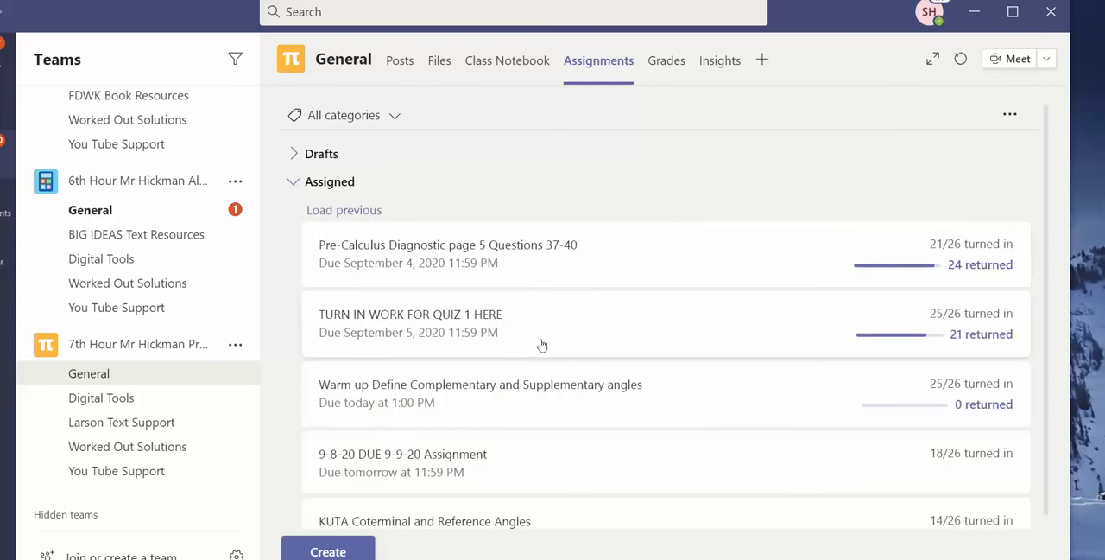
{"action": "scroll", "coordinate": [544, 344], "scroll_direction": "down", "scroll_amount": 1}
{"action": "scroll", "coordinate": [543, 344], "scroll_direction": "down", "scroll_amount": 1}
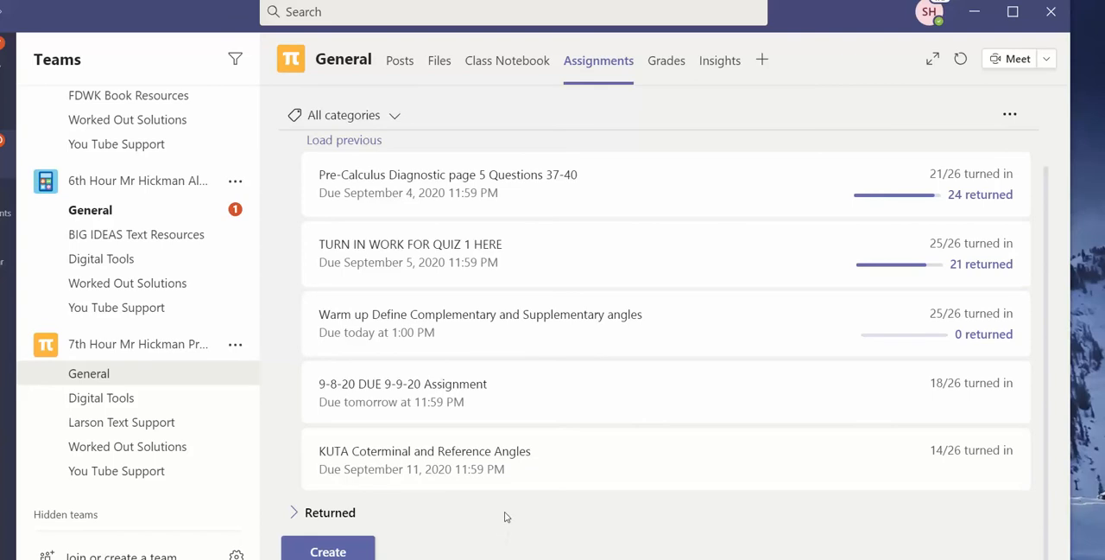
Reuse "Reference Angles in the Coordinate Plane" from the 1st hour Pre-Calculus class as a new 7th Hour assignment and save it as a draft.
{"action": "left_click", "coordinate": [349, 551]}
{"action": "left_click", "coordinate": [353, 523]}
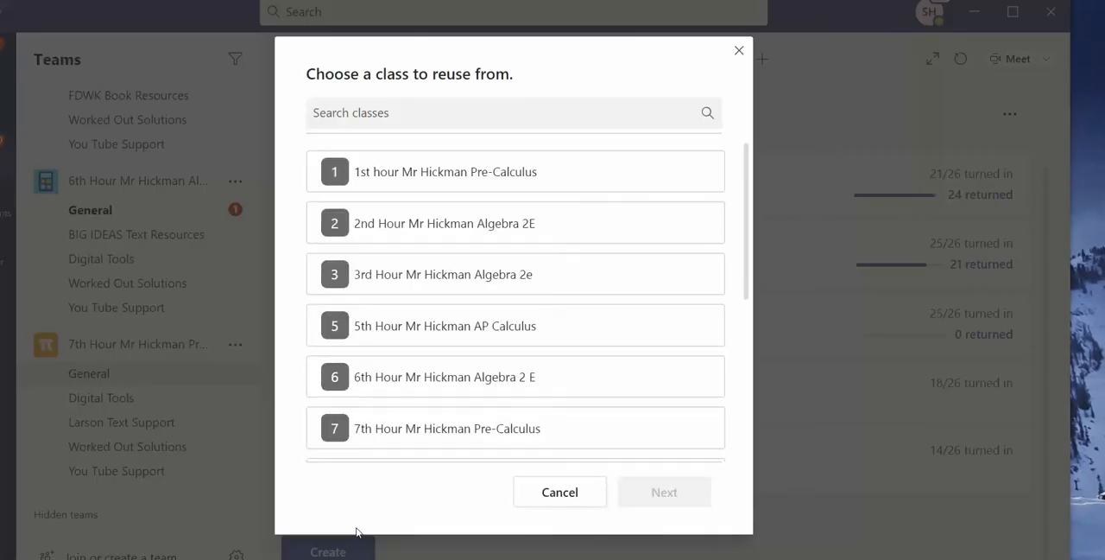
{"action": "left_click", "coordinate": [432, 186]}
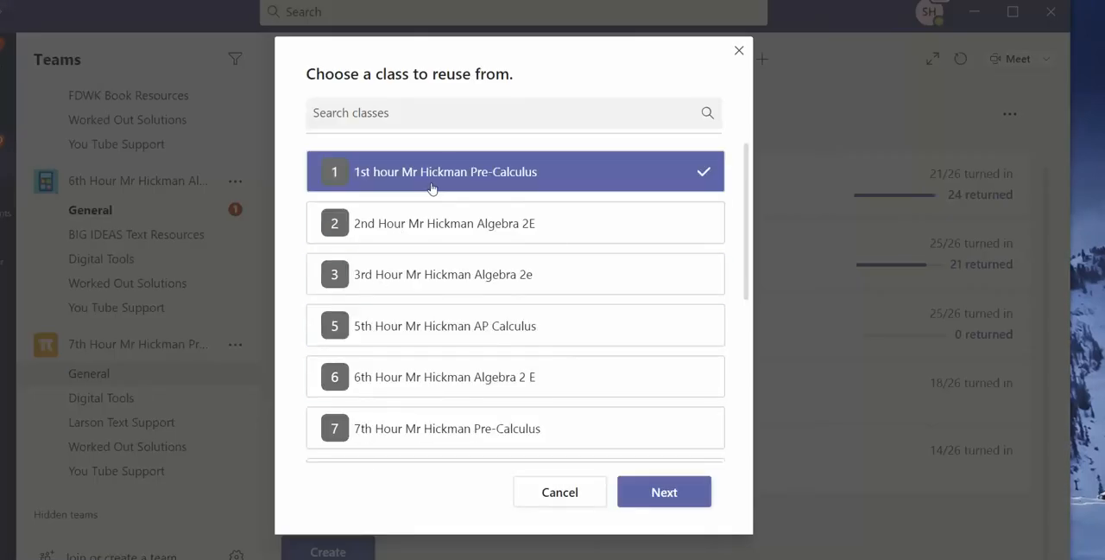
{"action": "left_click", "coordinate": [675, 494]}
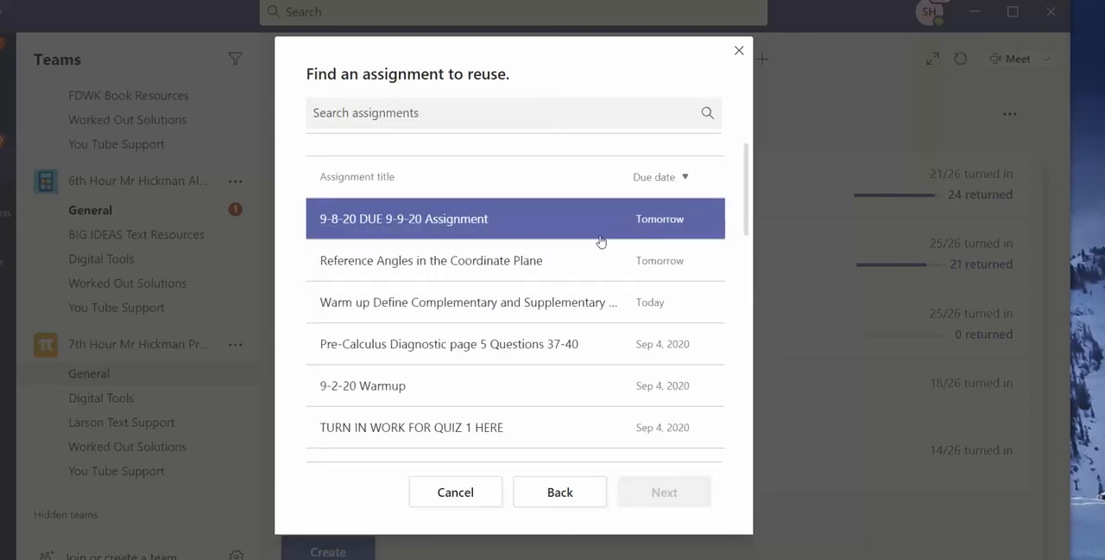
{"action": "left_click", "coordinate": [536, 268]}
{"action": "left_click", "coordinate": [665, 497]}
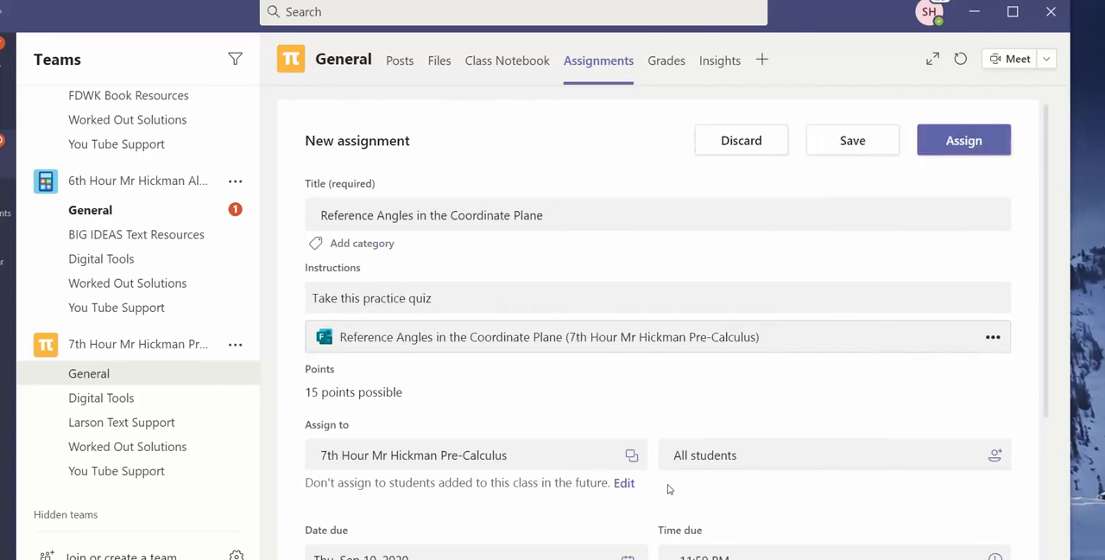
{"action": "left_click", "coordinate": [834, 143]}
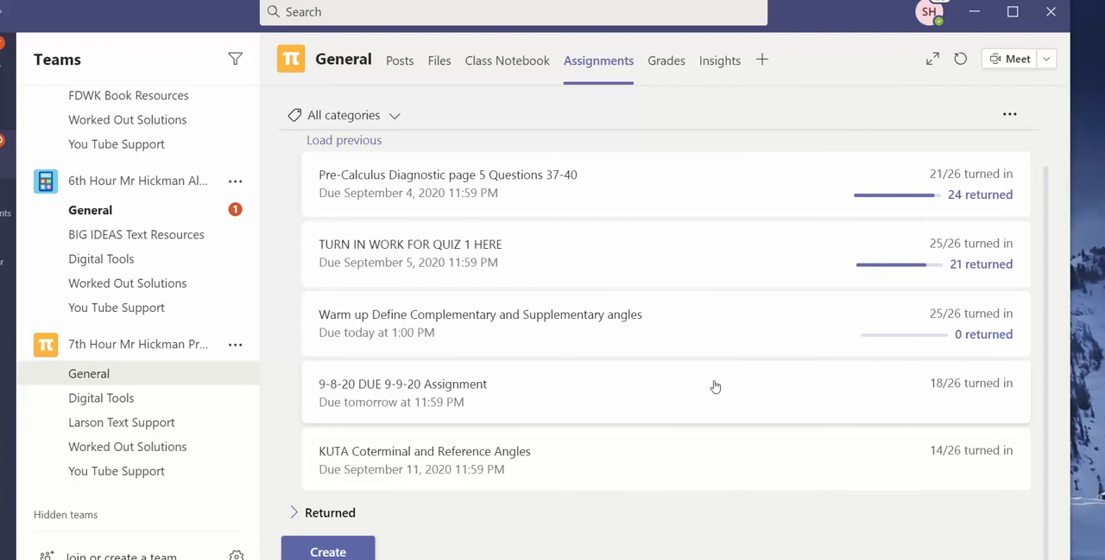